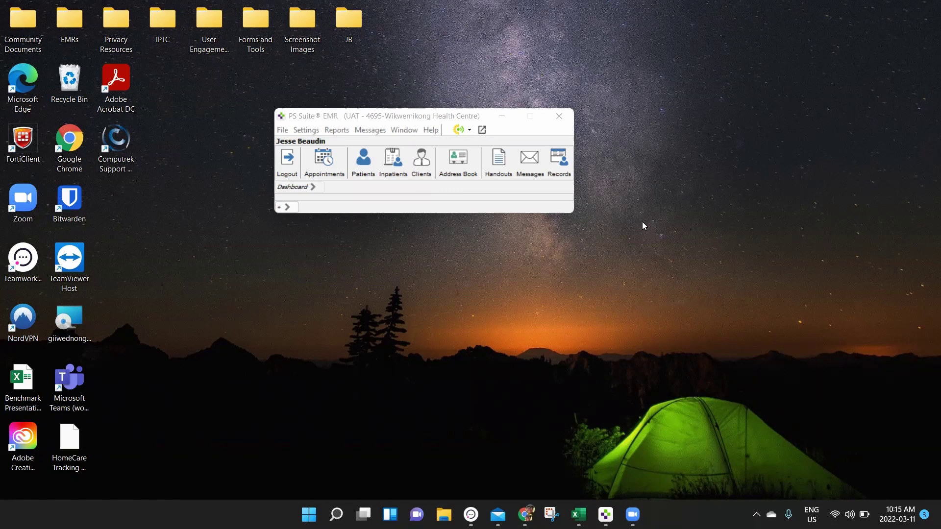
Step: Bring the PS Suite EMR launcher into focus and open the patient Records window
click(383, 119)
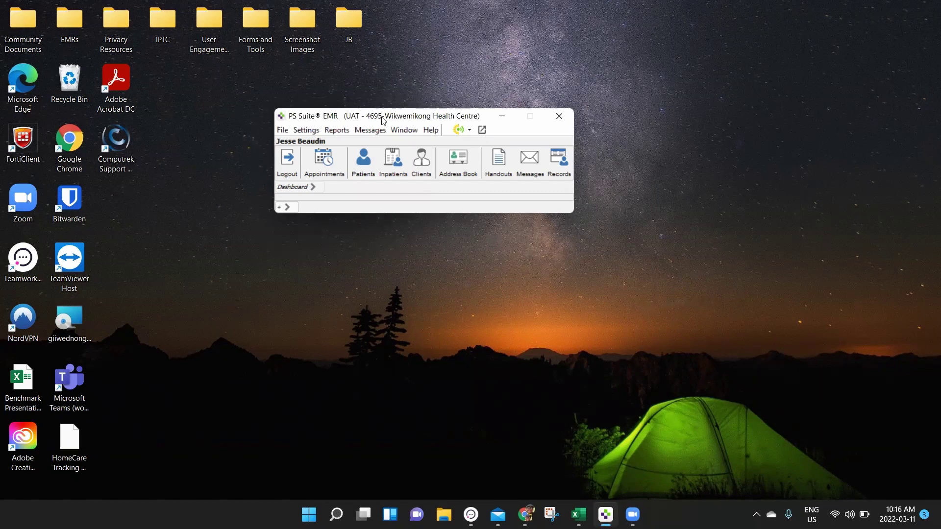
click(554, 162)
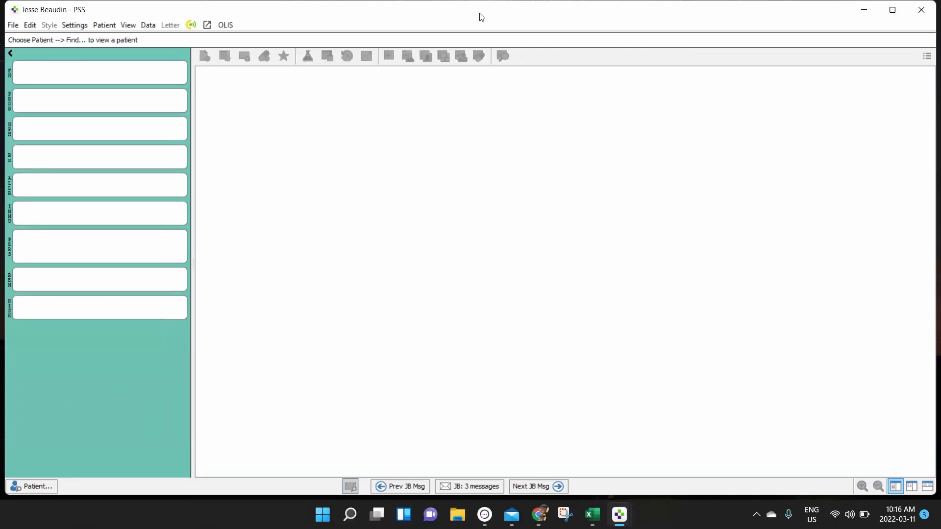
Step: Open Edit Searches from the Settings menu to see the saved patient searches
click(79, 23)
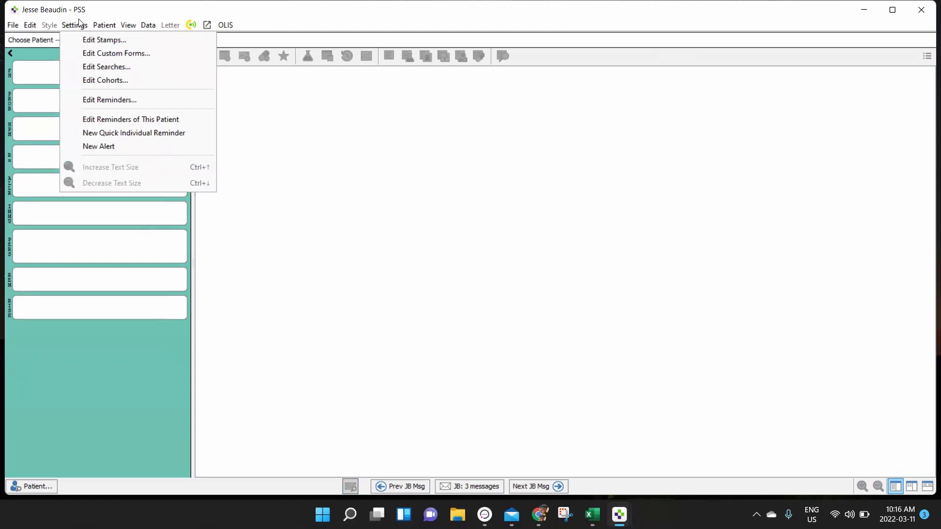
click(109, 66)
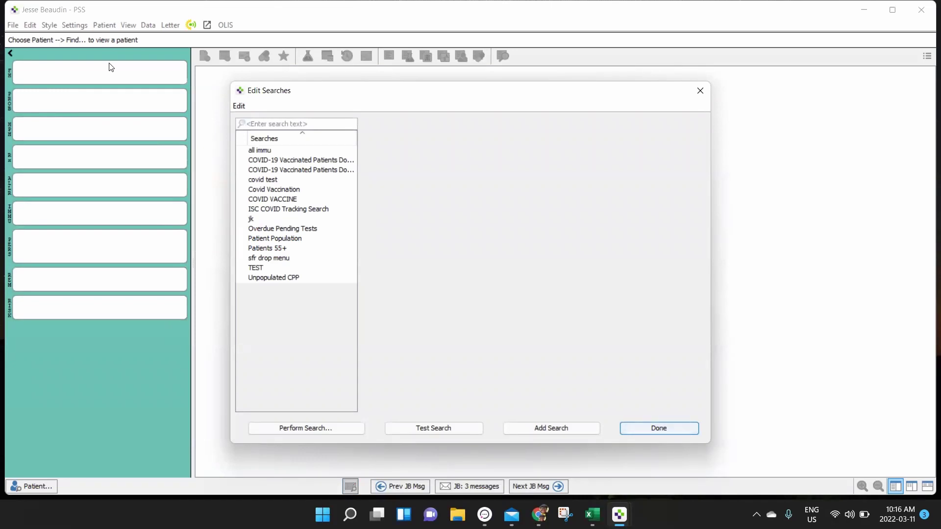
Step: Sort the saved searches by name and add a new search named 'Test Search 1'
click(301, 135)
click(593, 433)
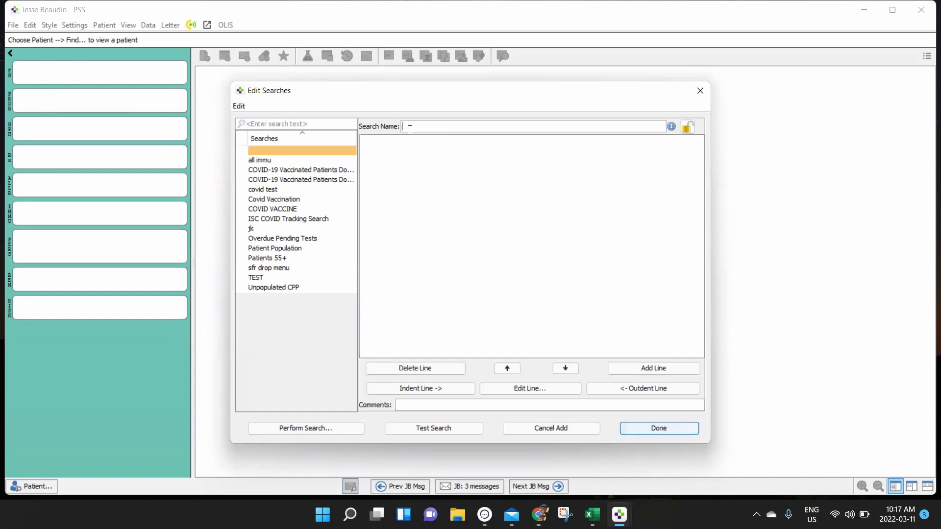
text(Test Search 1)
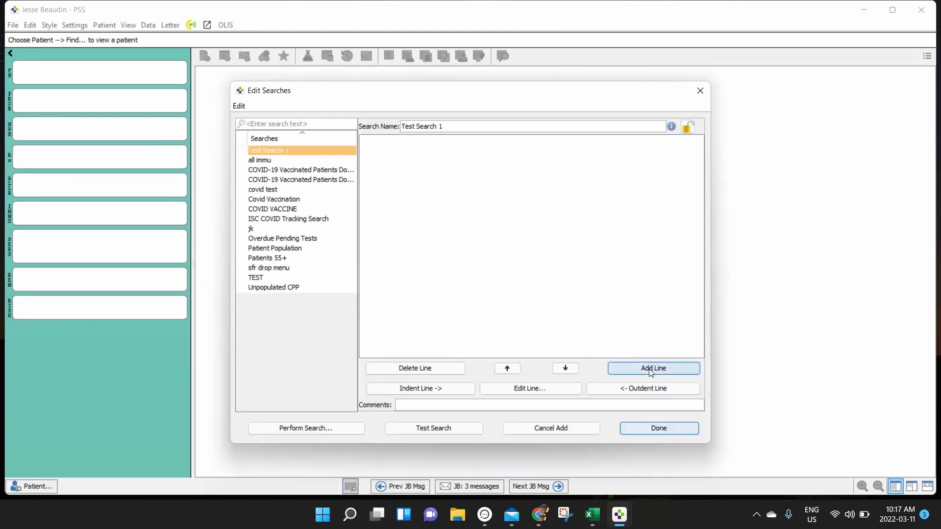
Step: Add a criterion line and browse the categories to reach the Demographics fields
click(661, 372)
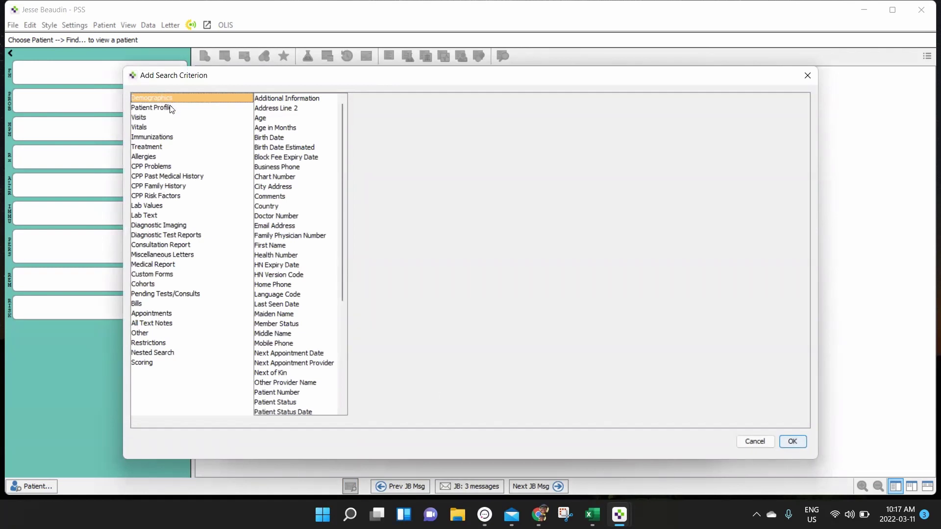
click(171, 108)
key(Tab)
key(Down)
key(Down)
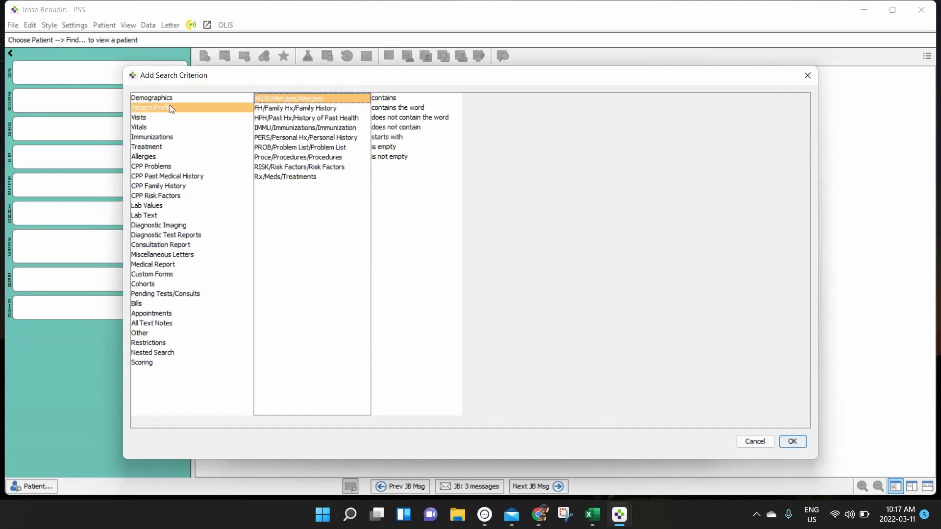
click(151, 117)
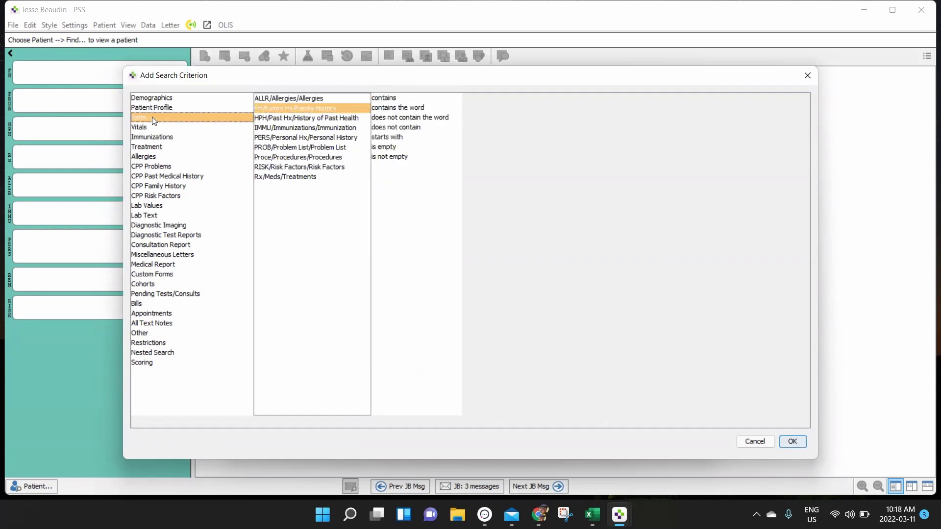
click(146, 127)
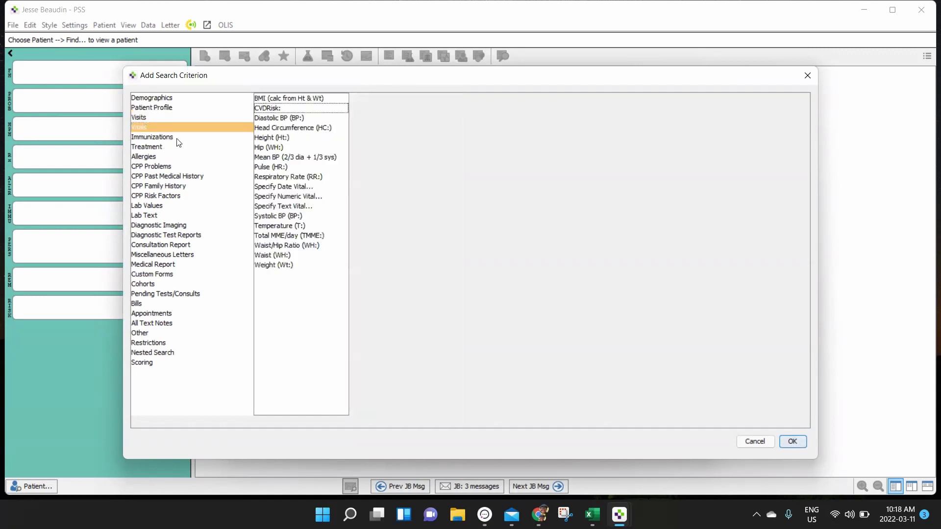
click(151, 97)
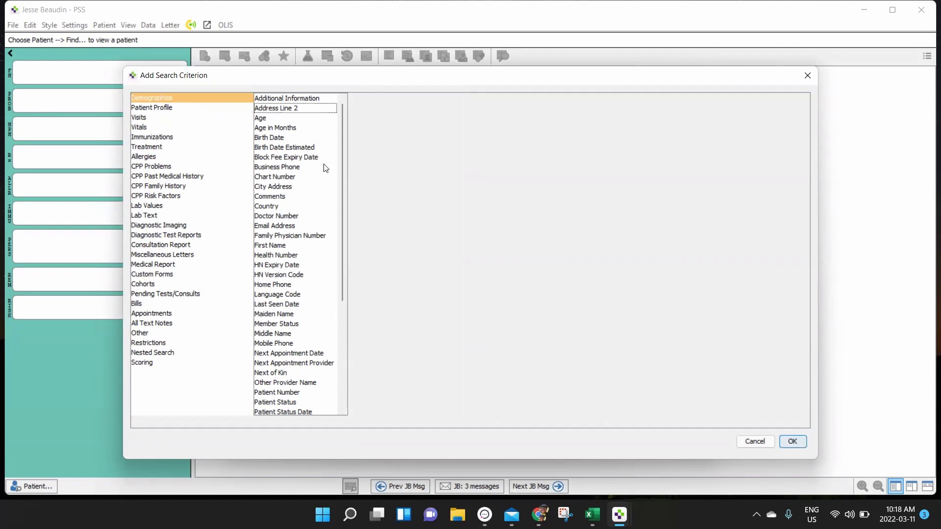
scroll(289, 288, down, 6)
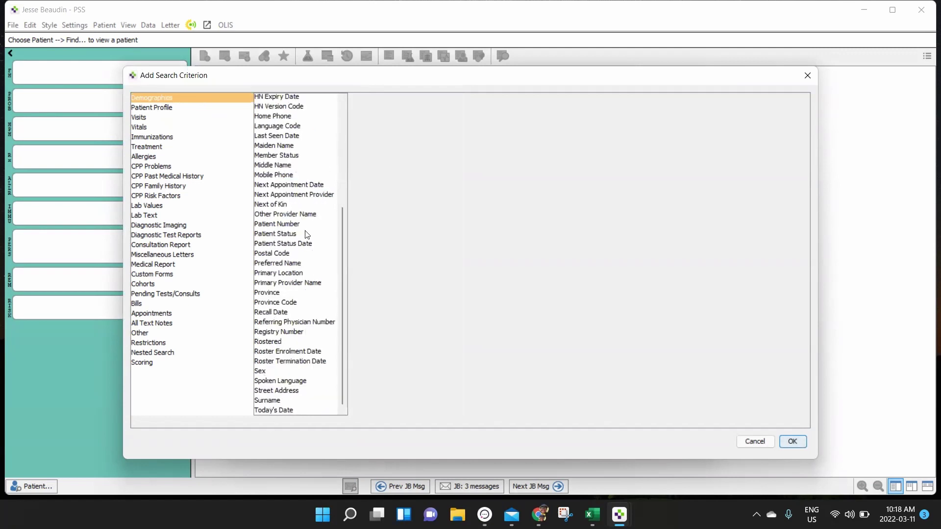
scroll(309, 230, up, 6)
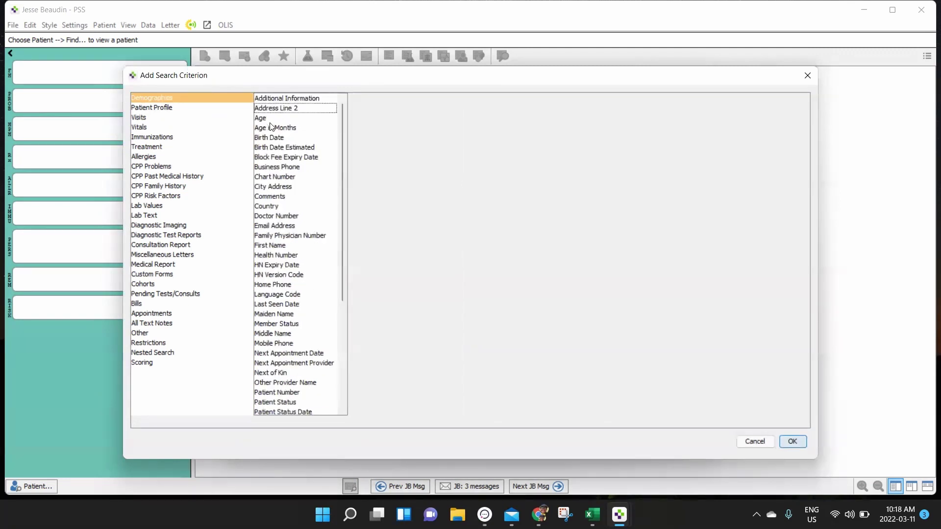
Step: Set the criterion to Age > 19 and confirm it
click(270, 118)
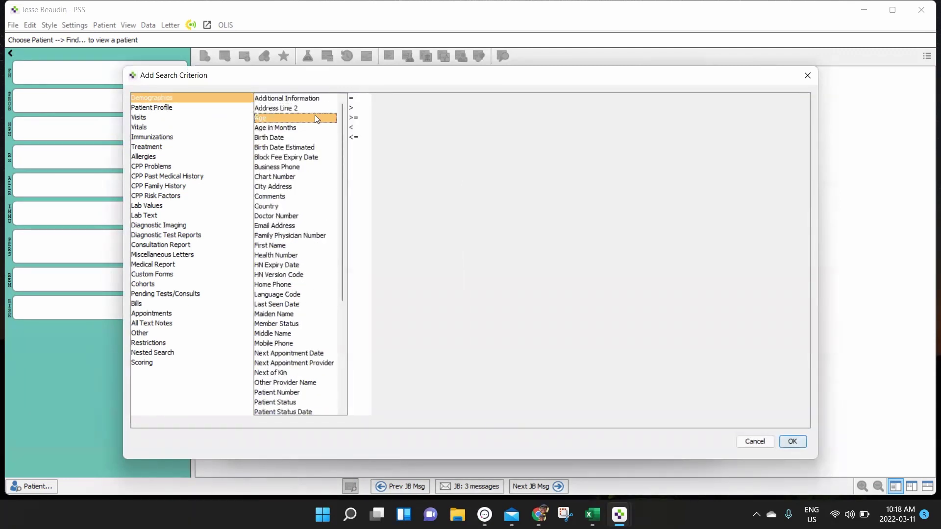
click(360, 110)
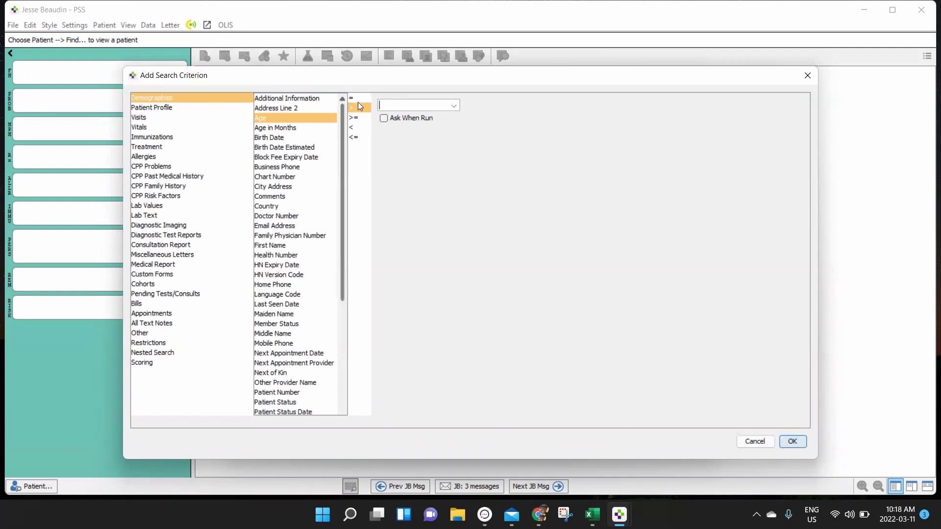
click(422, 106)
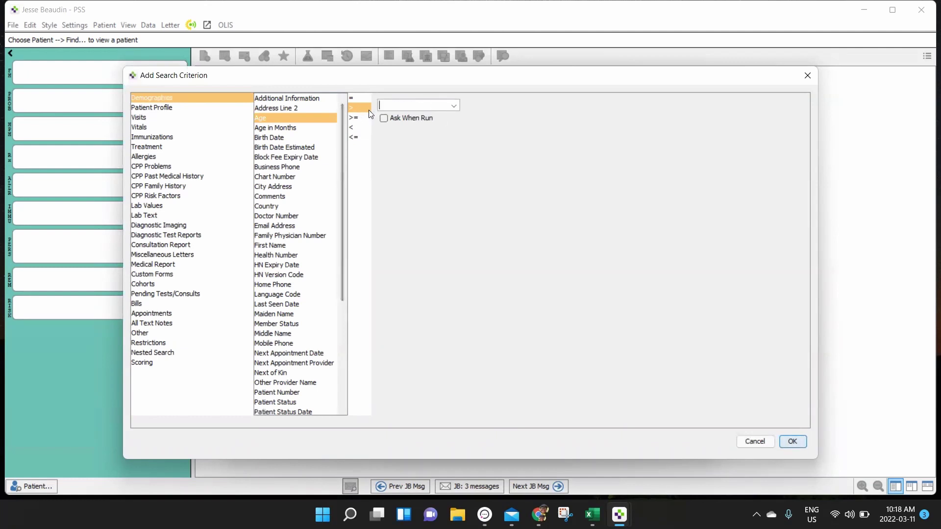
click(365, 97)
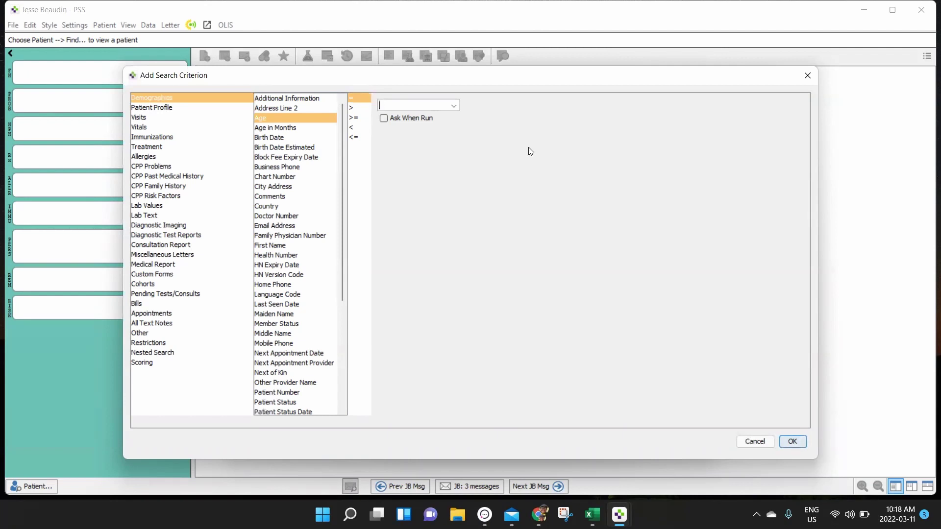
click(361, 108)
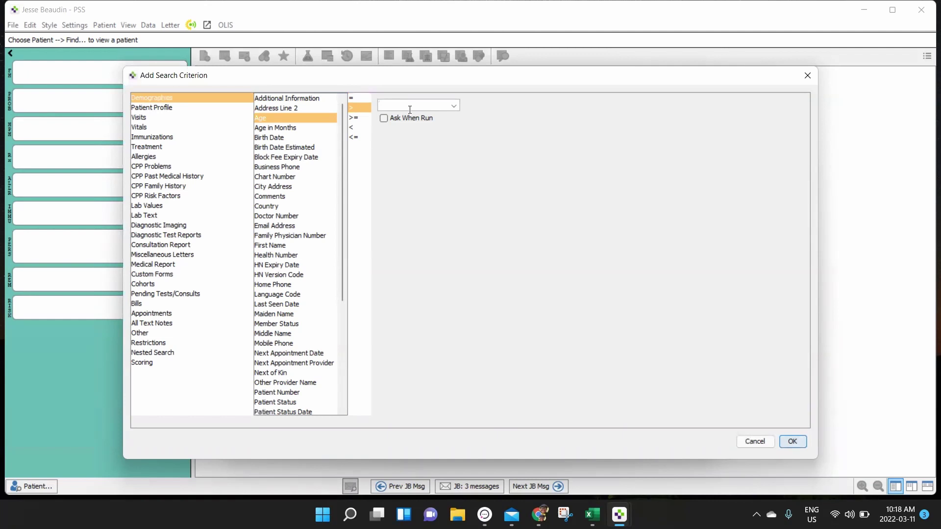
text(19)
click(791, 441)
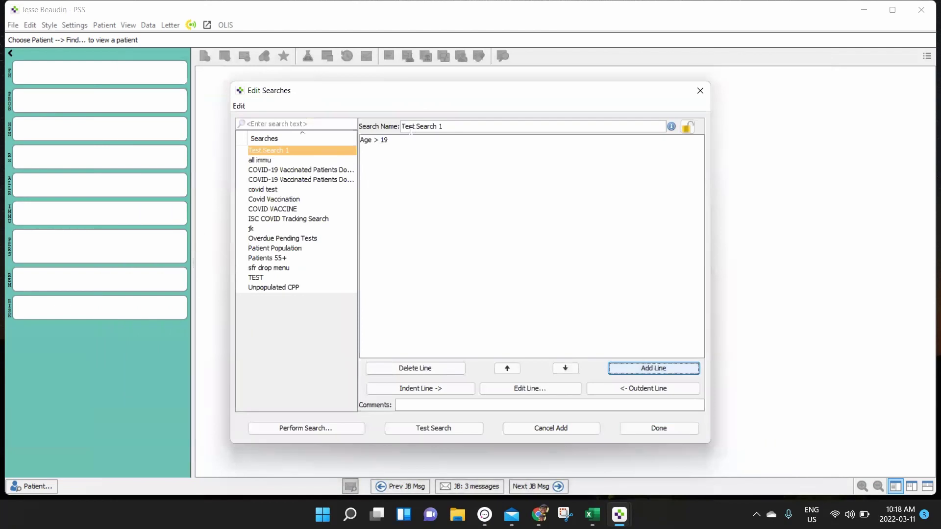
click(432, 428)
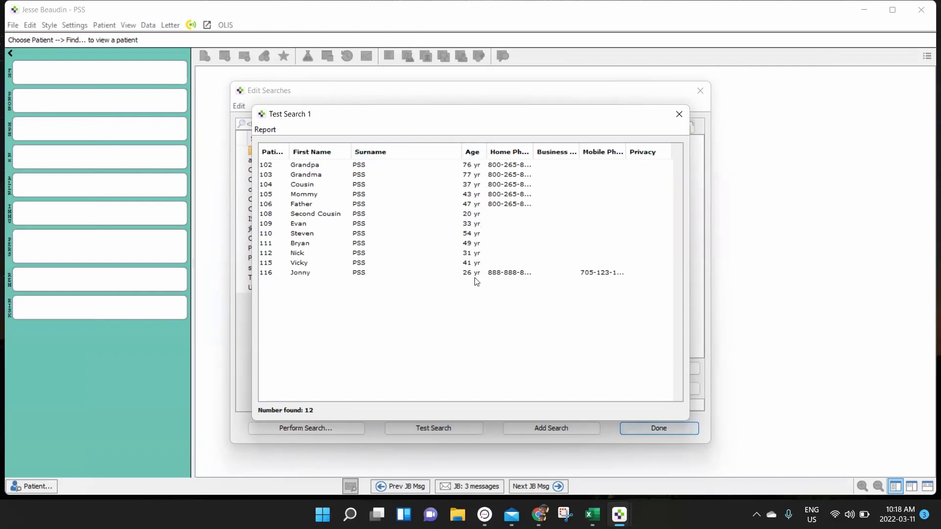
click(679, 114)
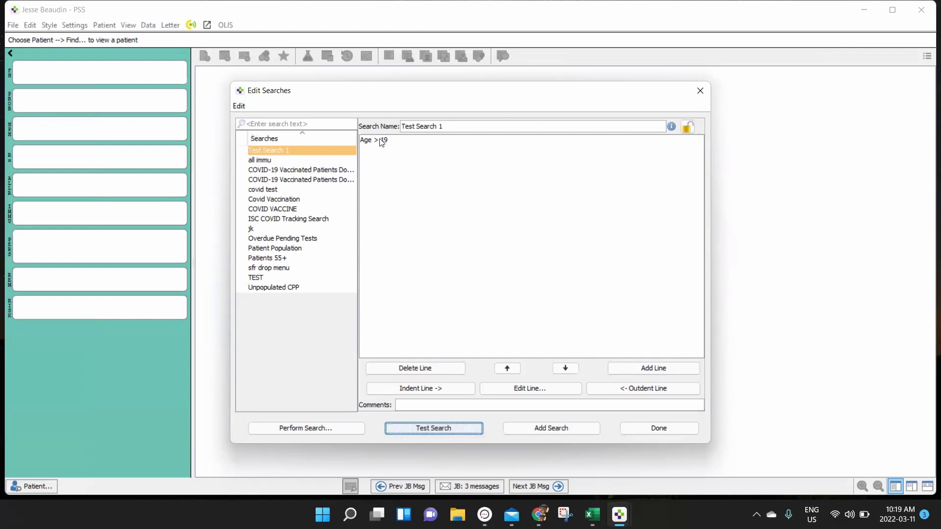
Step: Add a Sex is male criterion and run a test search that finds 7 patients
click(639, 377)
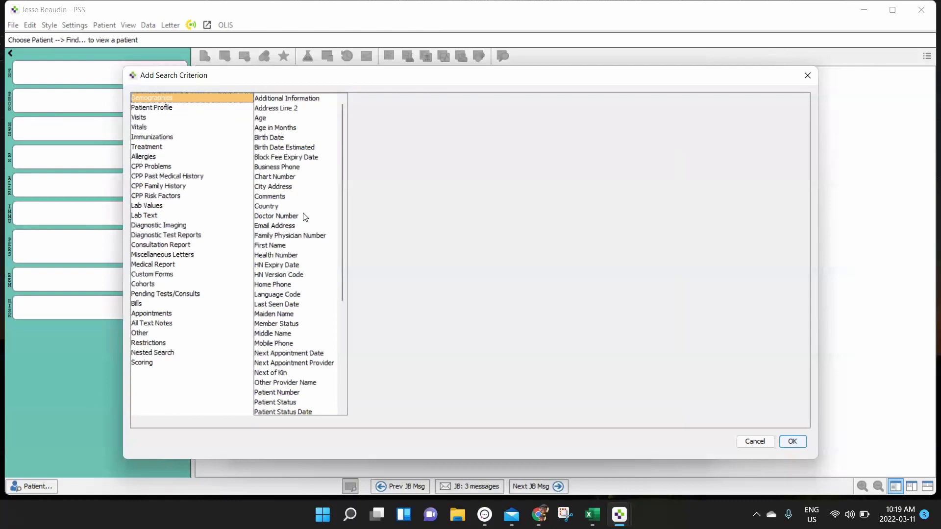
scroll(292, 208, down, 5)
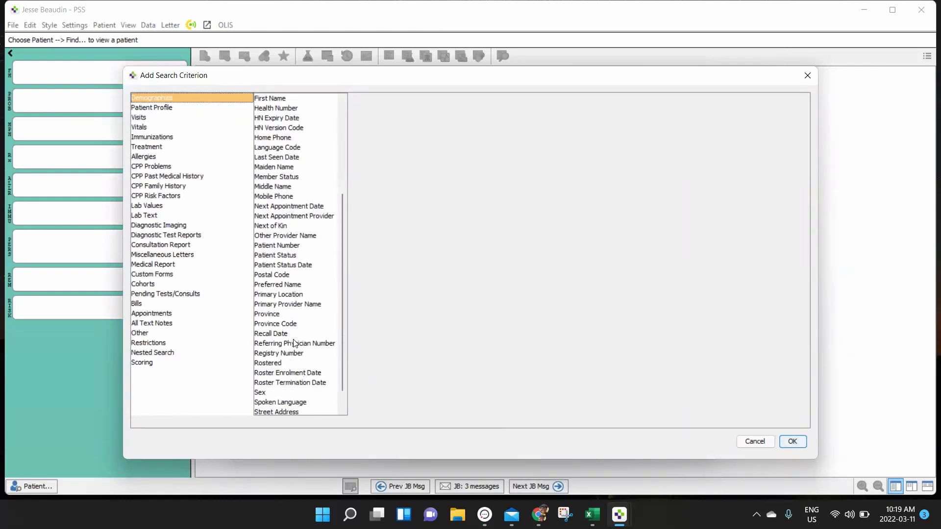
click(272, 391)
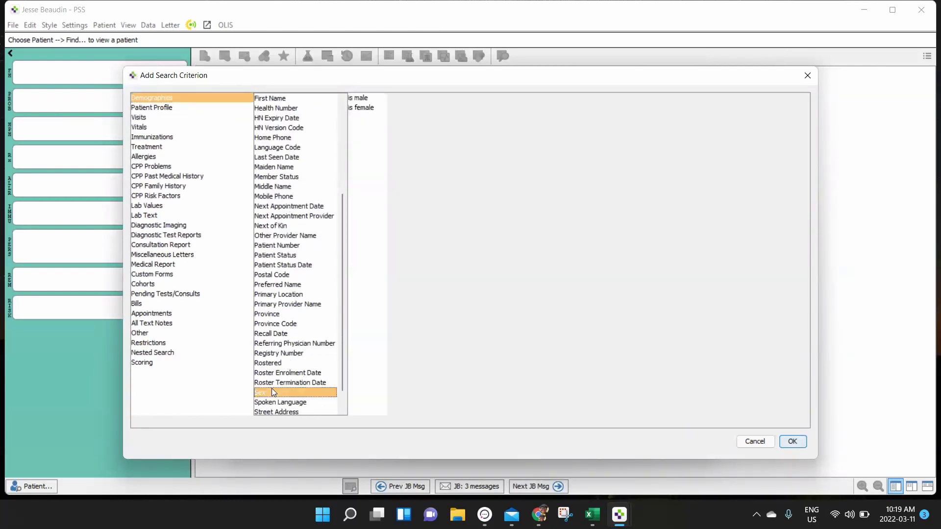
click(360, 97)
click(788, 440)
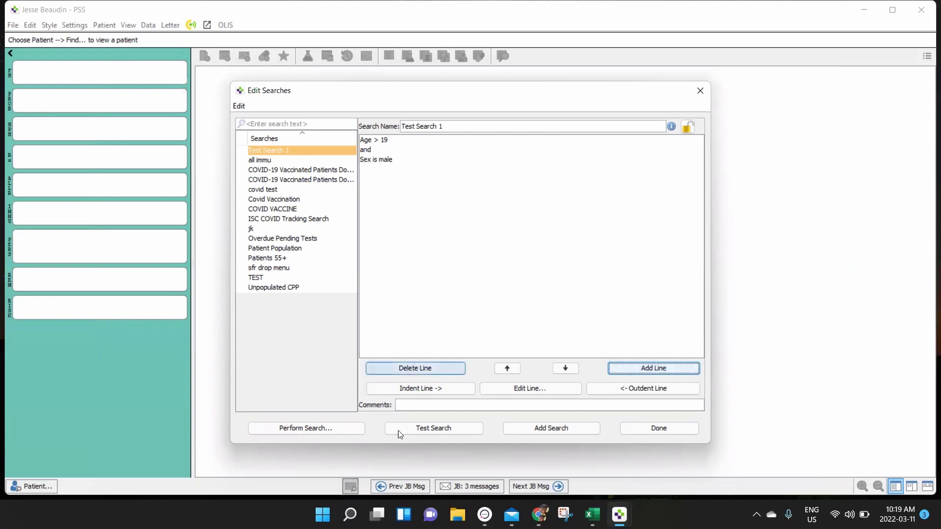
click(435, 426)
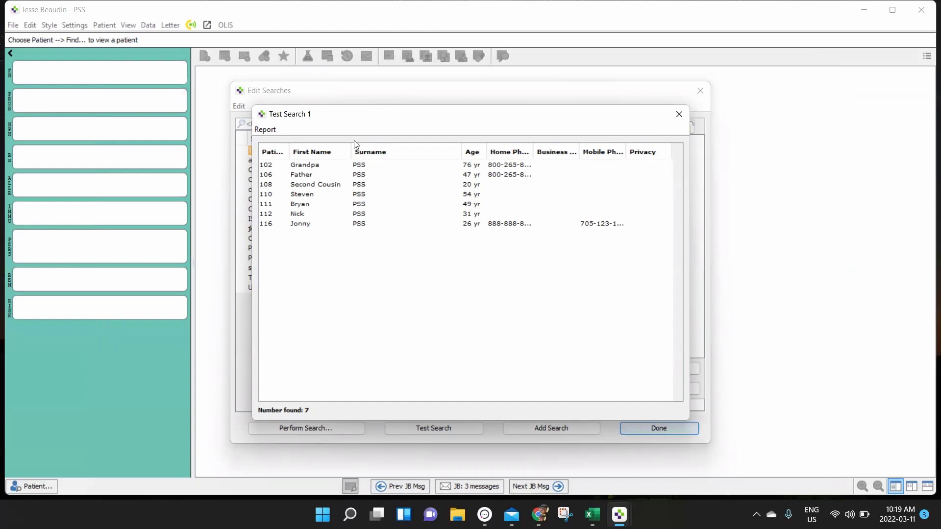
Step: Close the preview, remove the Sex is male line, and reopen the Age > 19 criterion
click(679, 116)
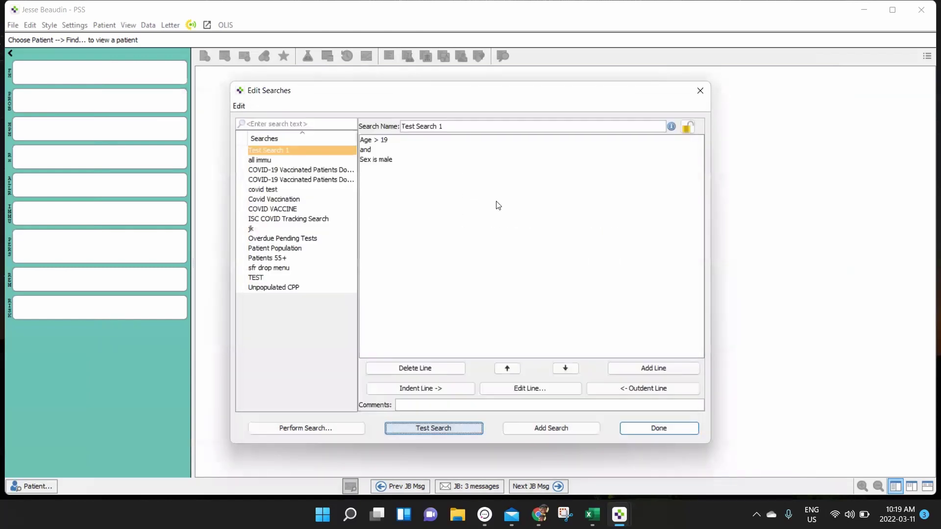
click(378, 160)
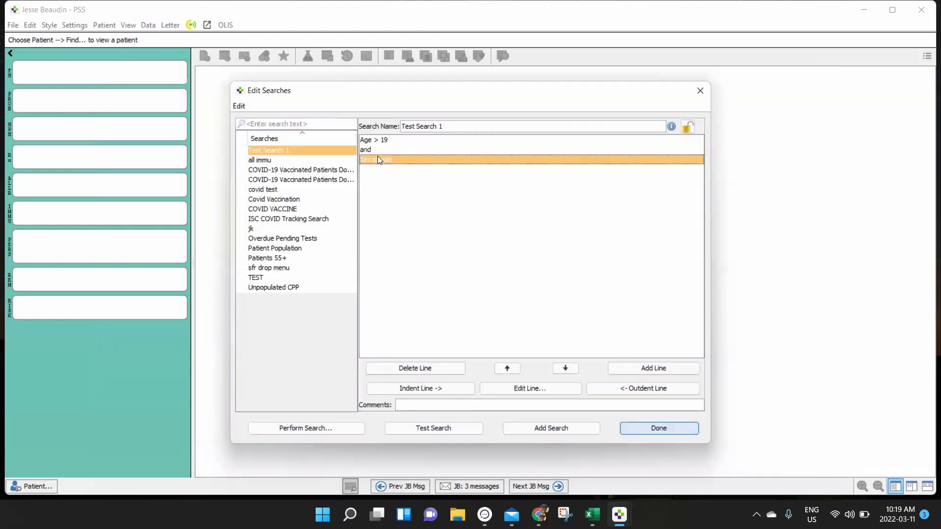
click(408, 369)
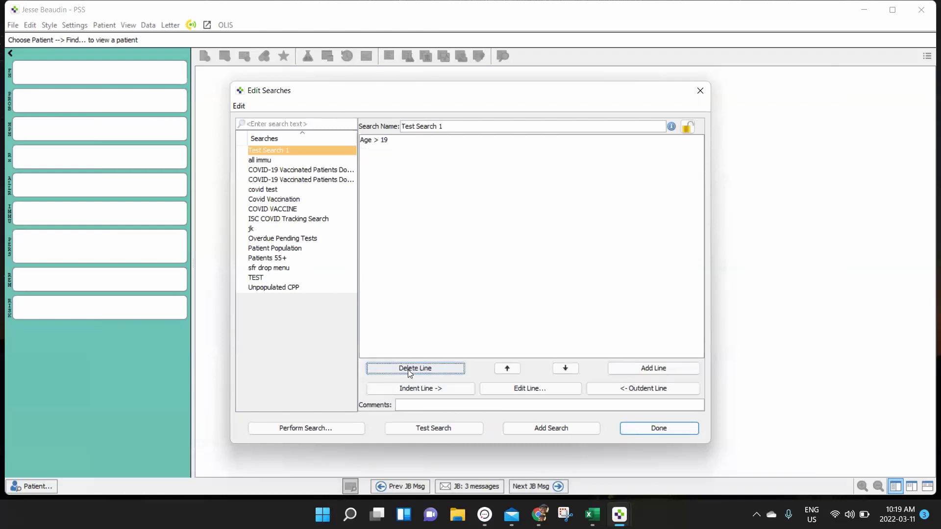
click(373, 140)
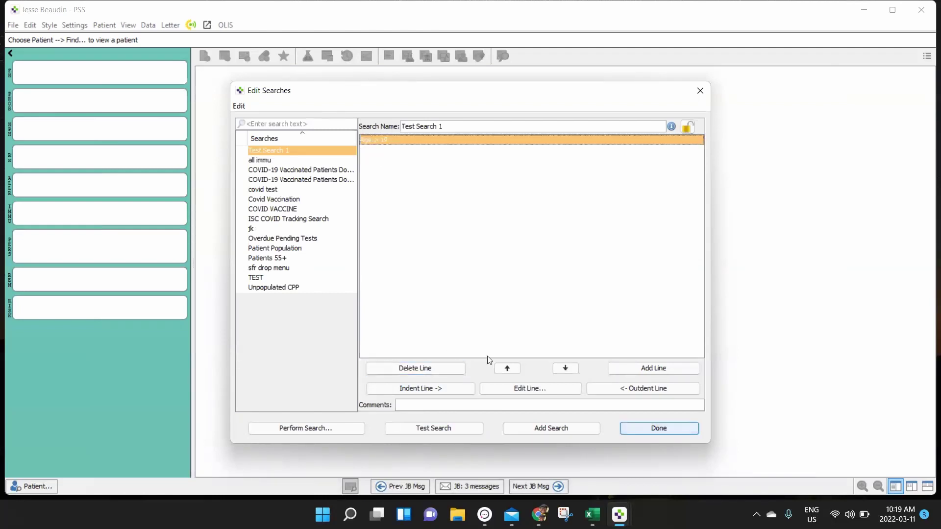
click(518, 391)
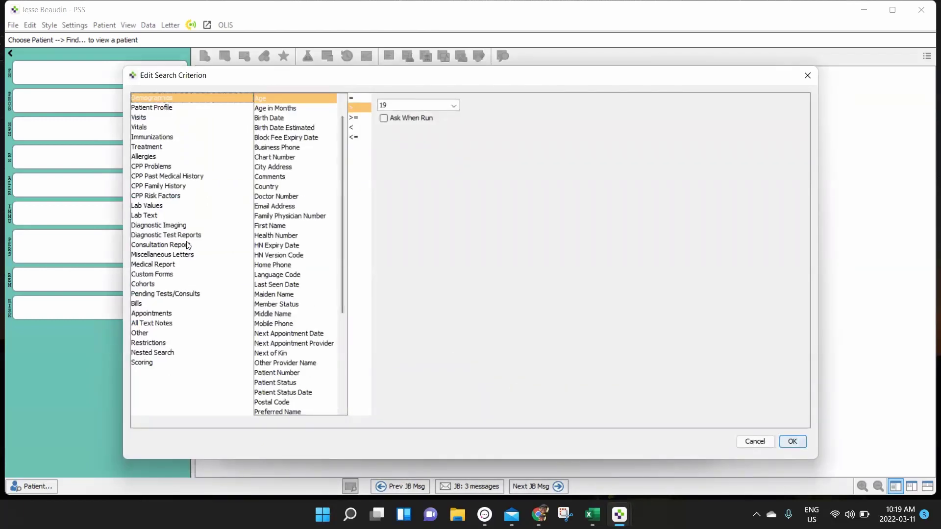
Step: Change the criterion to COVID-19 vaccine number of times done > 2
click(177, 137)
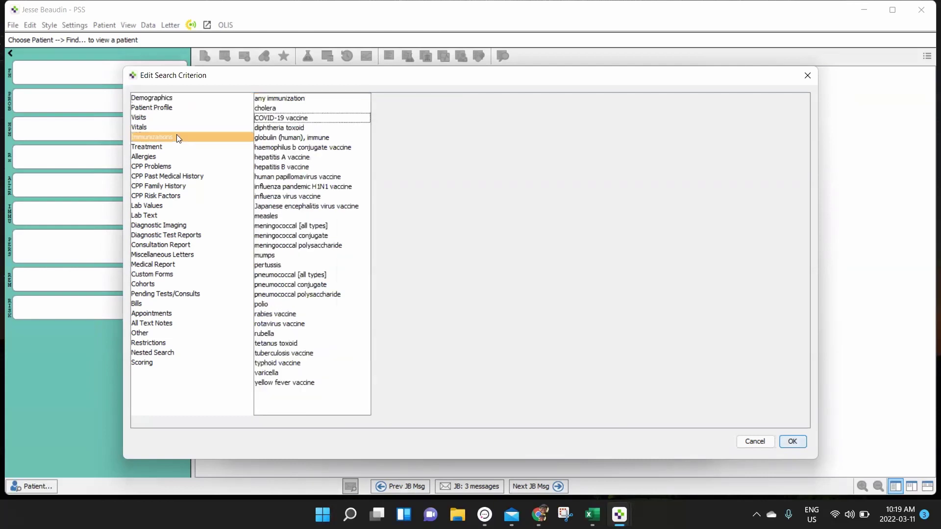
click(296, 117)
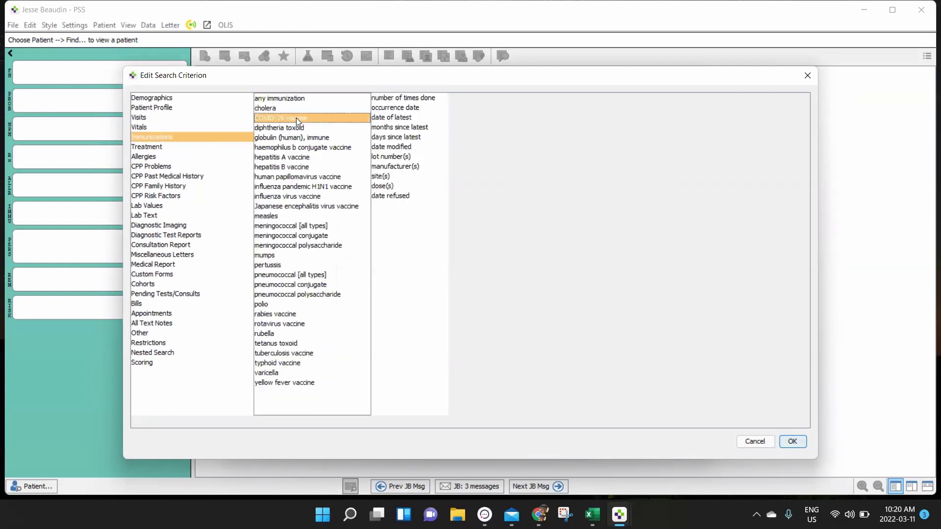
click(398, 100)
click(466, 108)
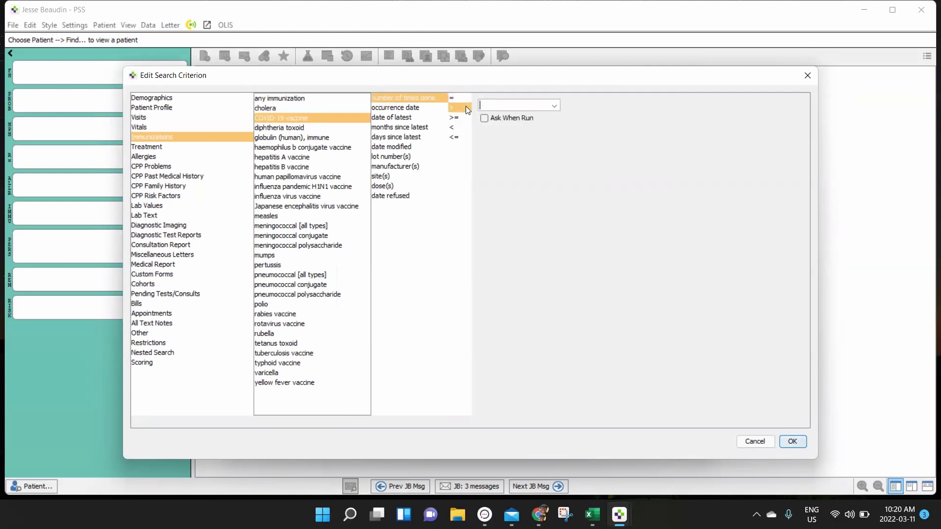
text(2)
Step: Switch the criterion to CPP Prob Description contains 'Diabetes' and save it
click(144, 129)
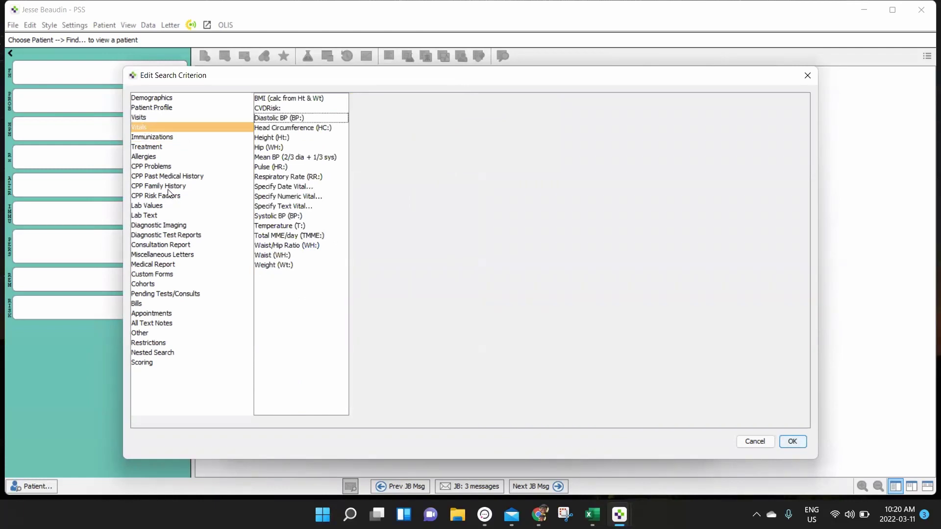
click(165, 168)
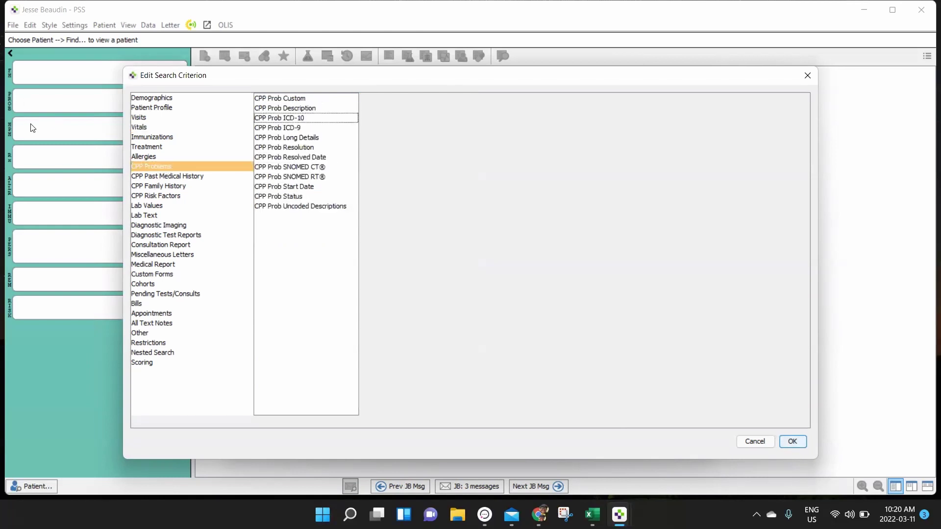
drag(345, 77, 556, 80)
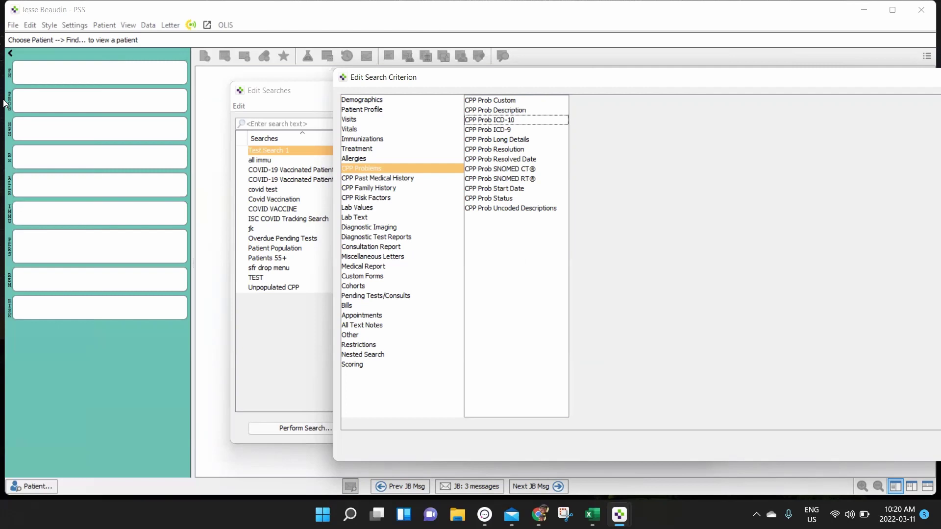
click(506, 107)
click(589, 99)
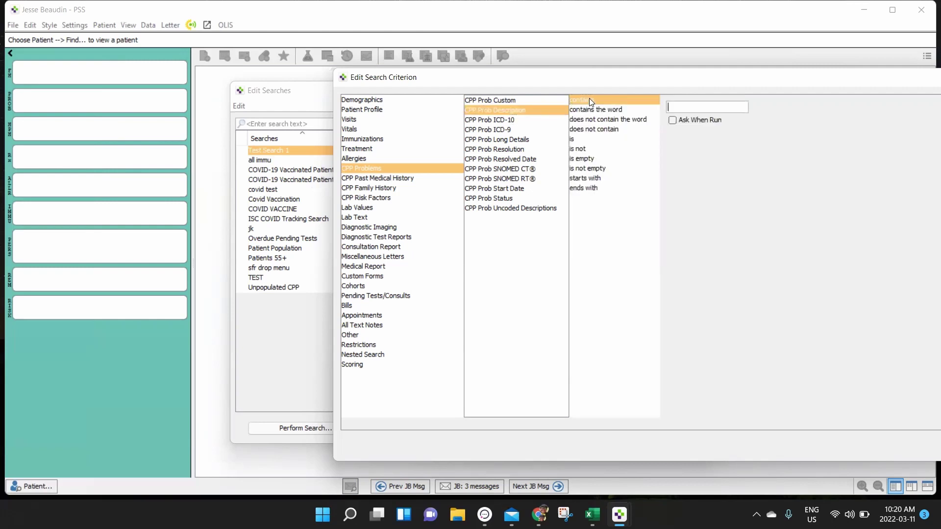
text(Diabetes)
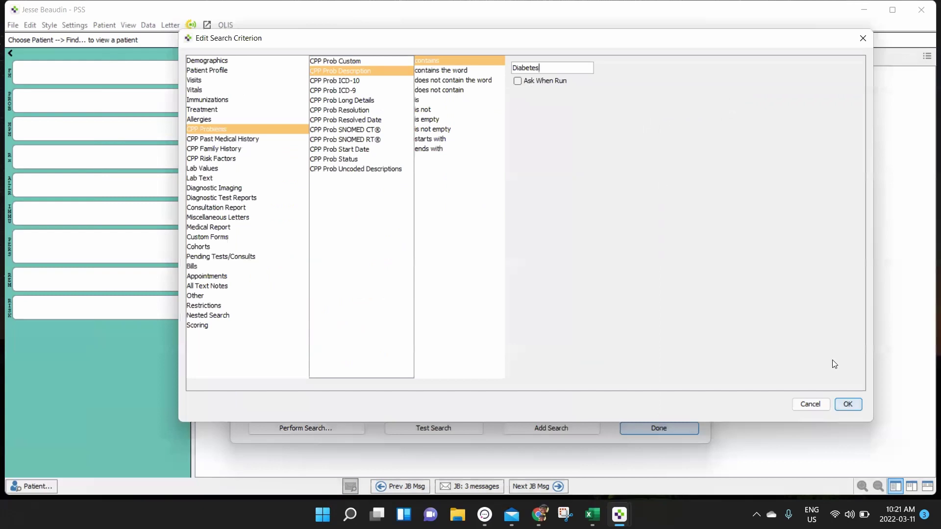
click(848, 403)
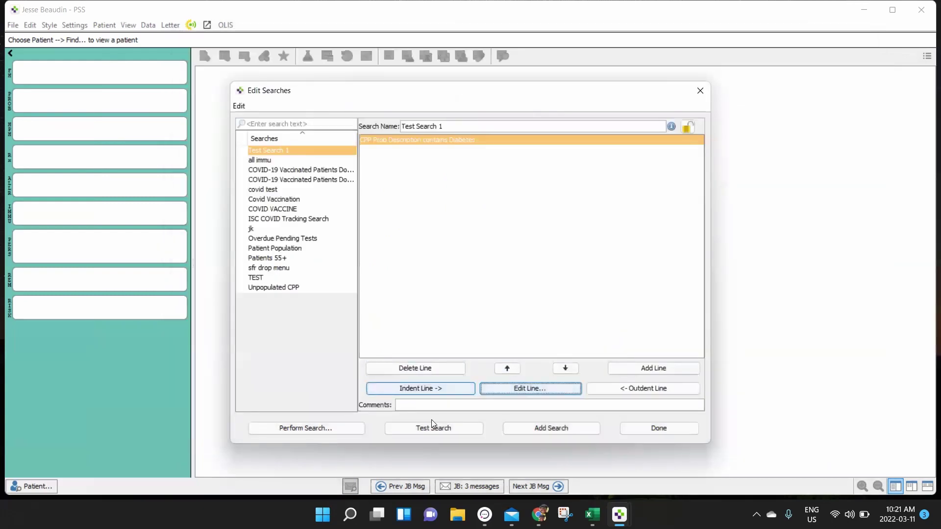
click(435, 426)
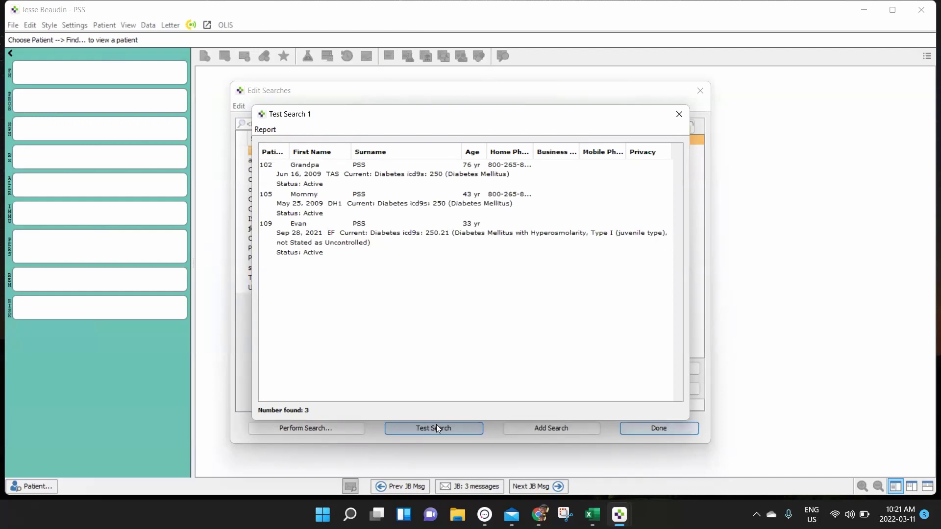
click(680, 114)
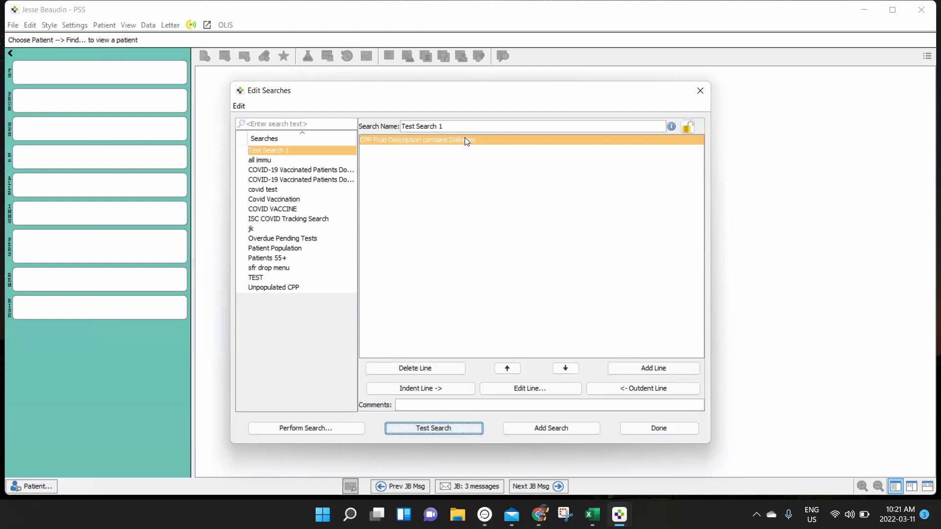
Step: Delete the Diabetes criterion line, dismissing the missing-criteria warnings
double_click(464, 137)
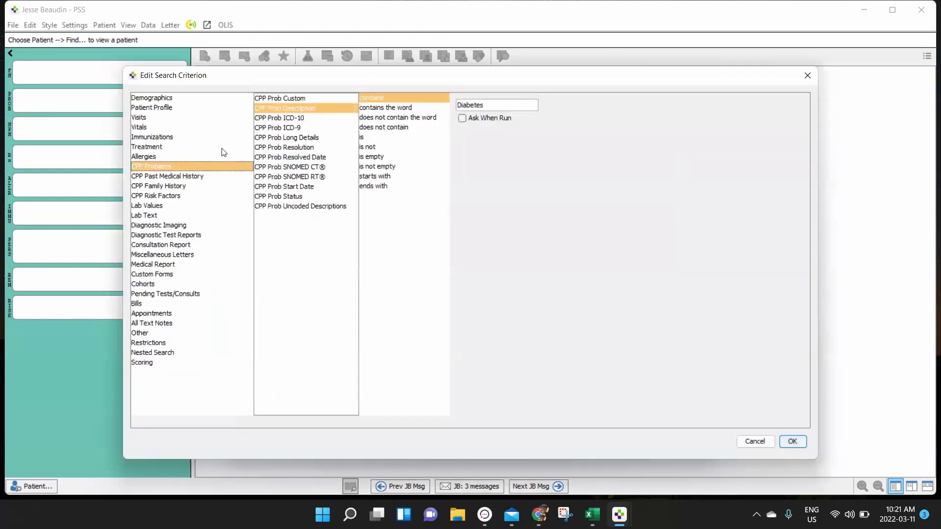
click(807, 82)
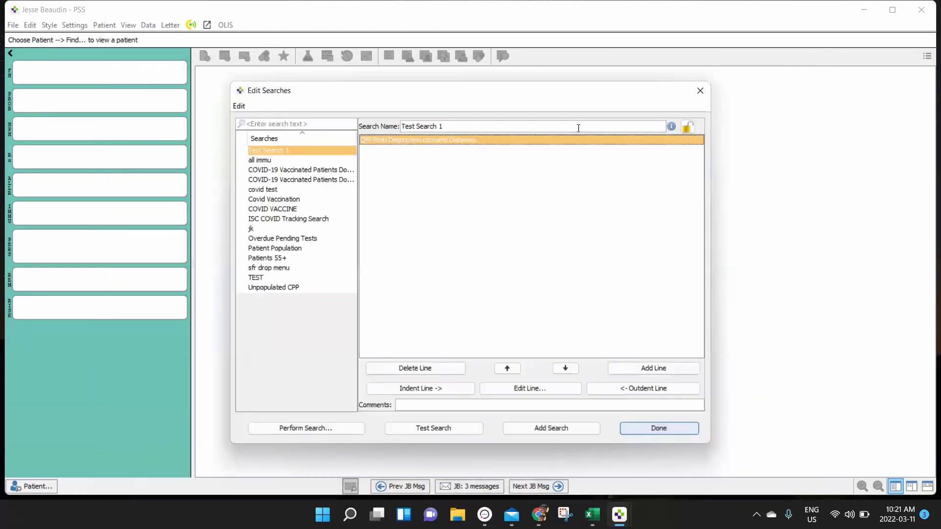
click(416, 369)
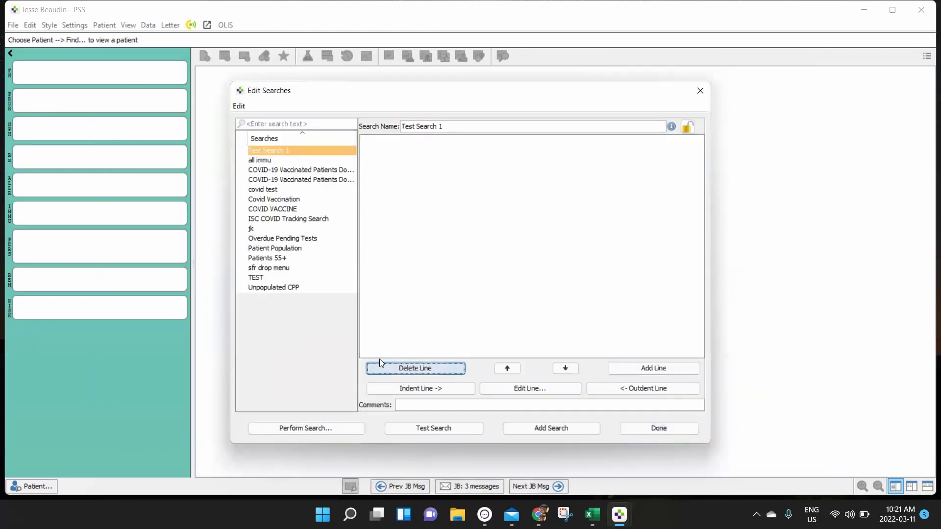
click(673, 372)
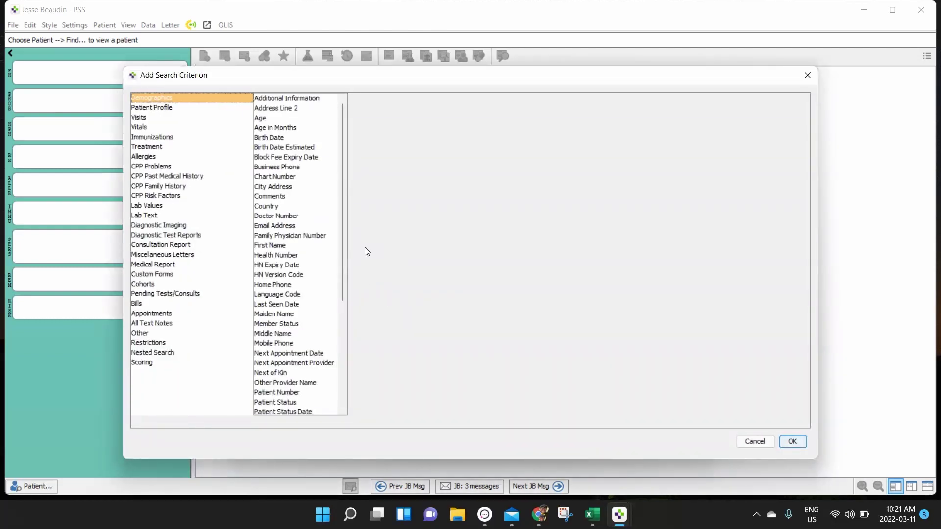
click(807, 76)
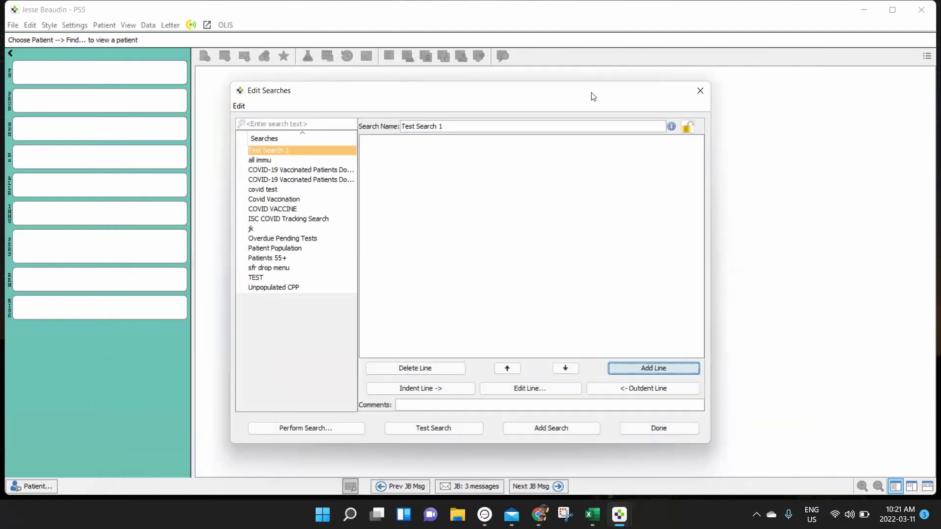
click(700, 91)
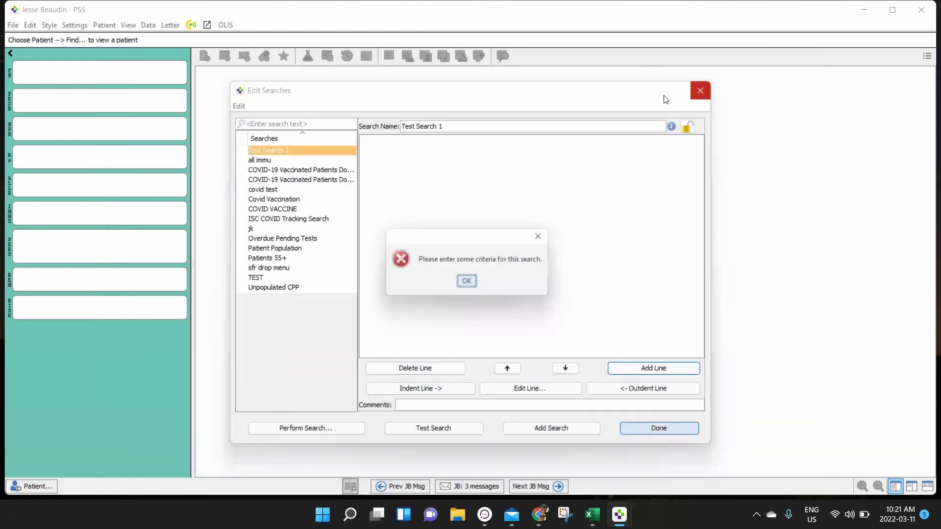
click(481, 284)
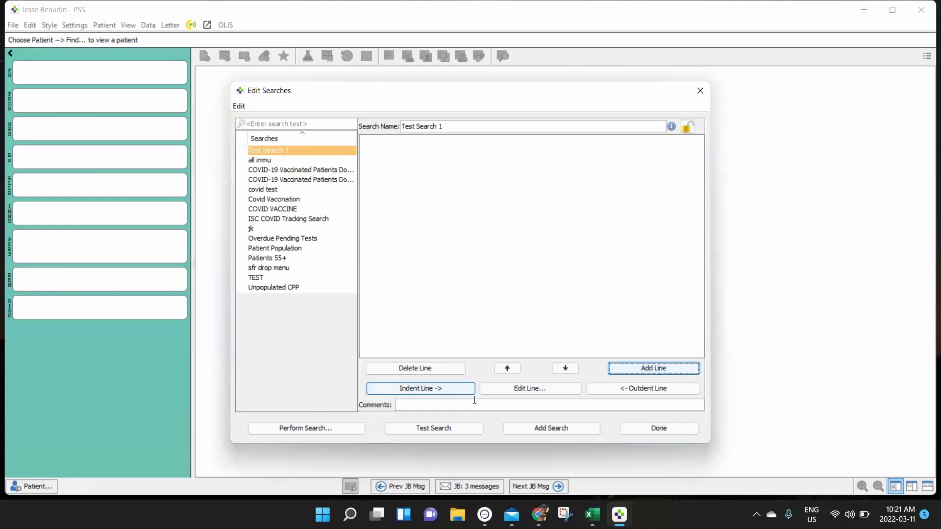
click(662, 430)
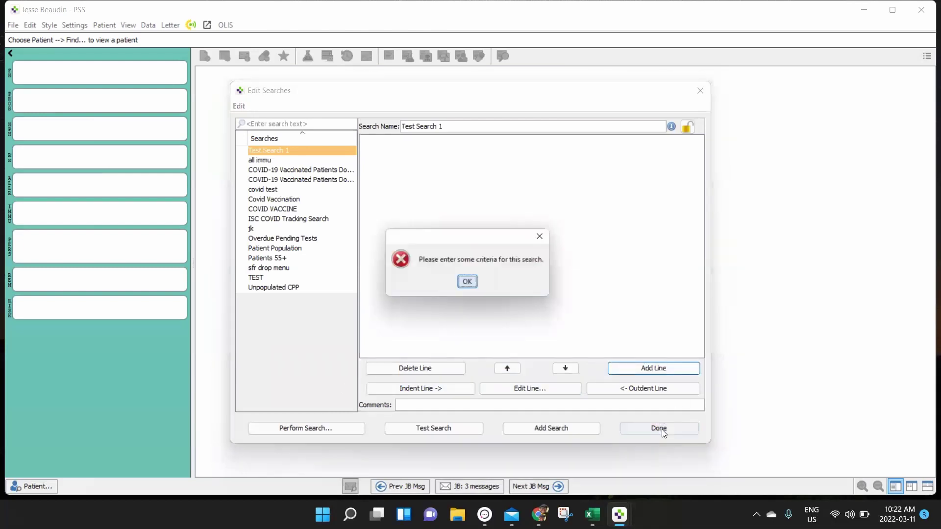
click(469, 284)
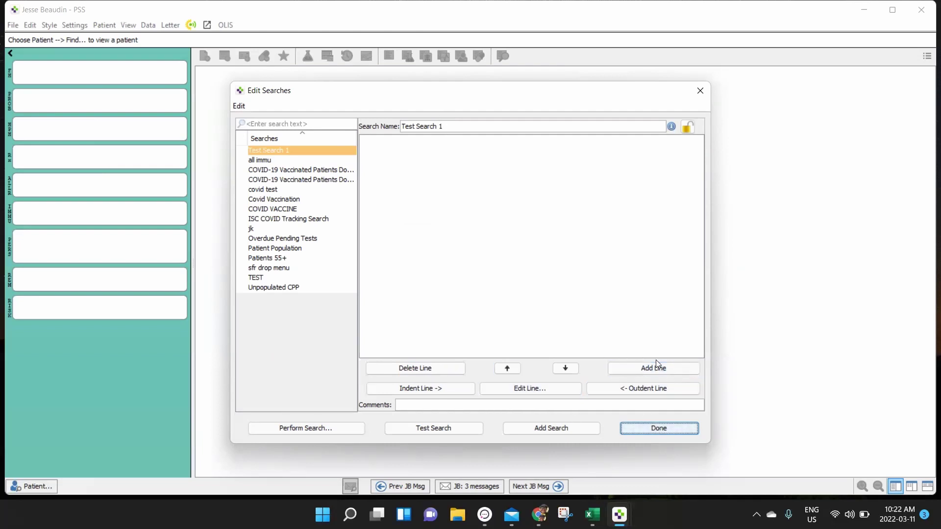
Step: Add an Age > 19 criterion and close the search editor with Done
click(644, 368)
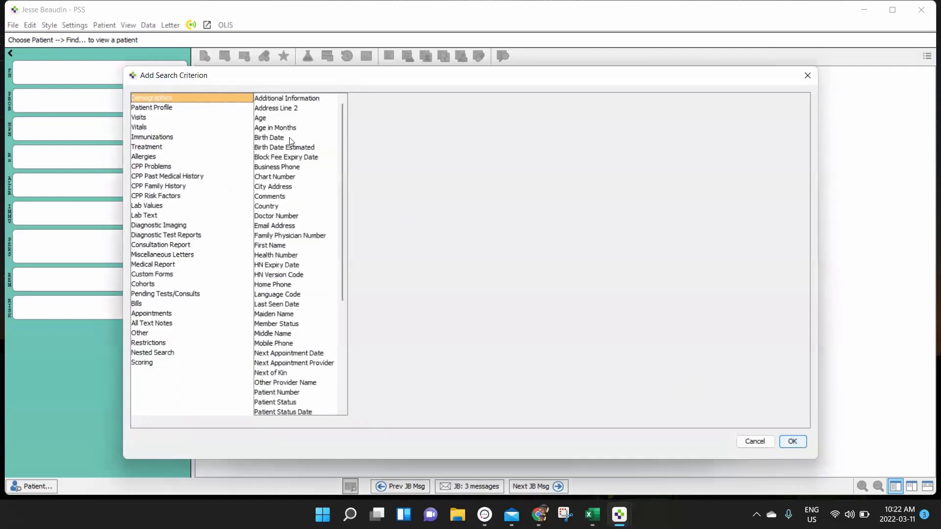
click(294, 117)
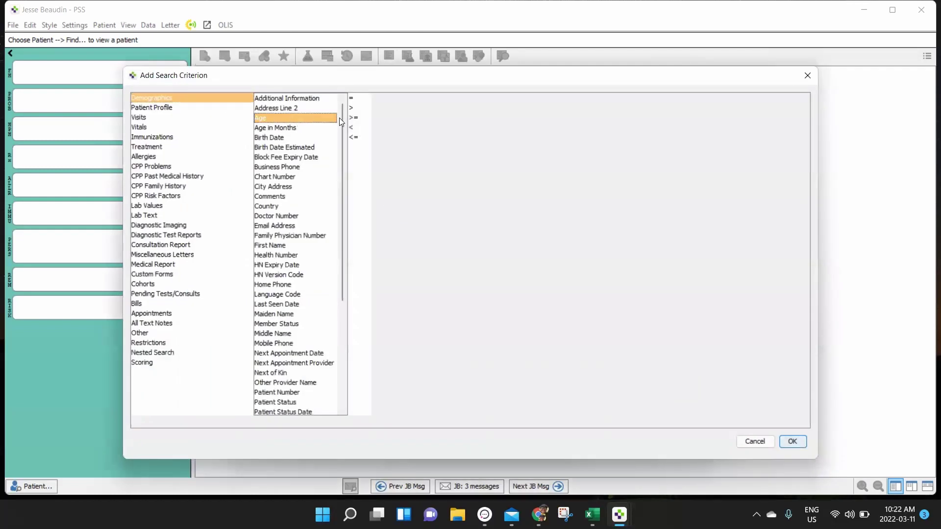
click(352, 107)
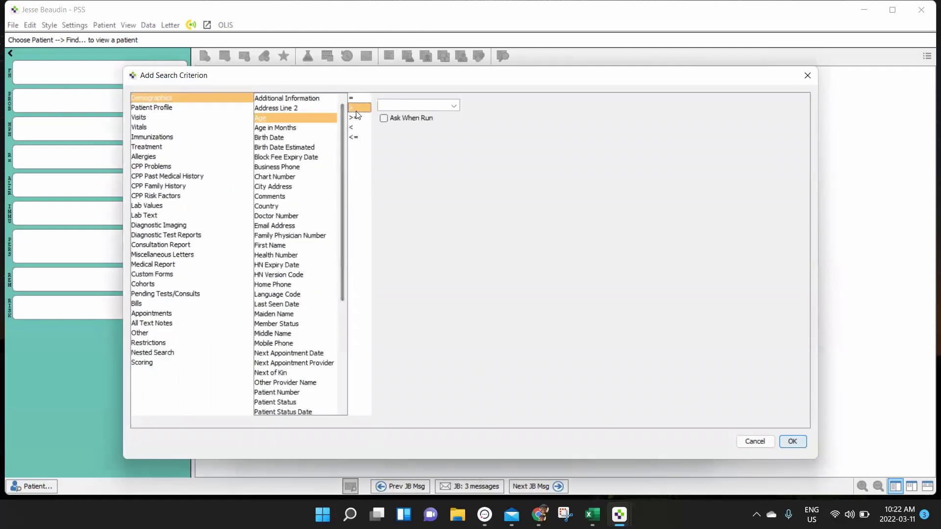
click(430, 106)
text(19)
key(Return)
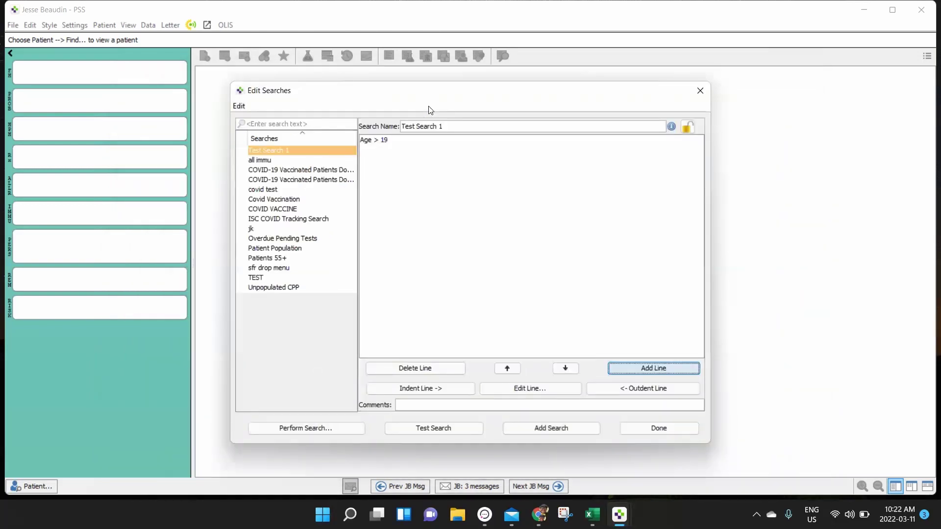
click(659, 428)
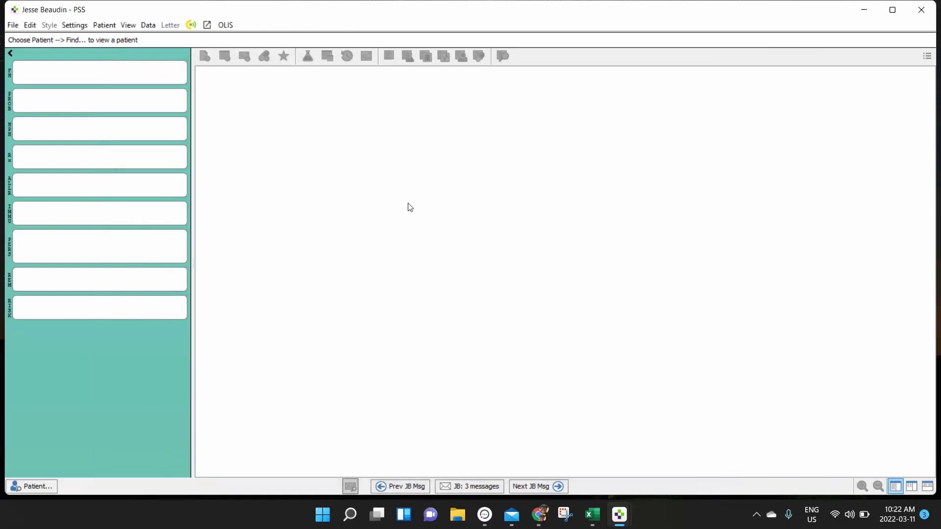
Step: Load the test patient's chart and expand the Mar 11, 2022 HomeCare Tracking Form
key(ctrl+f)
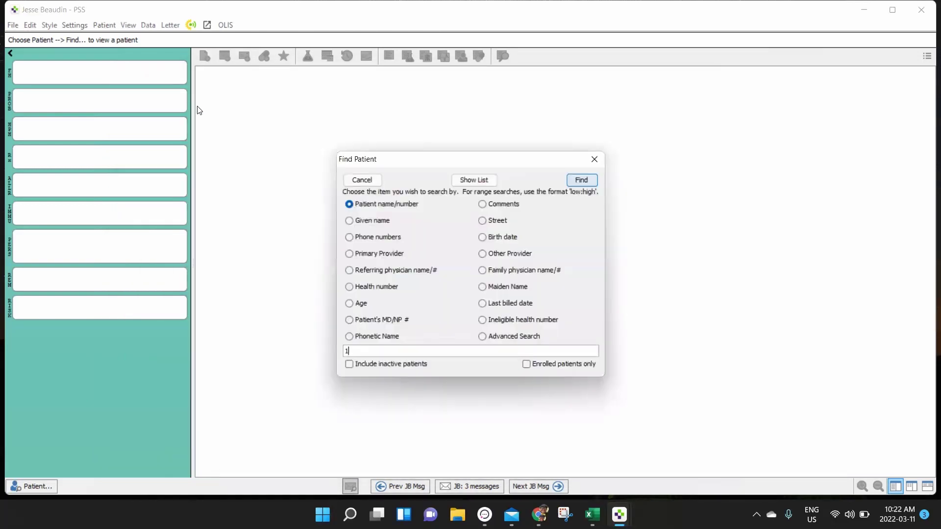
key(Escape)
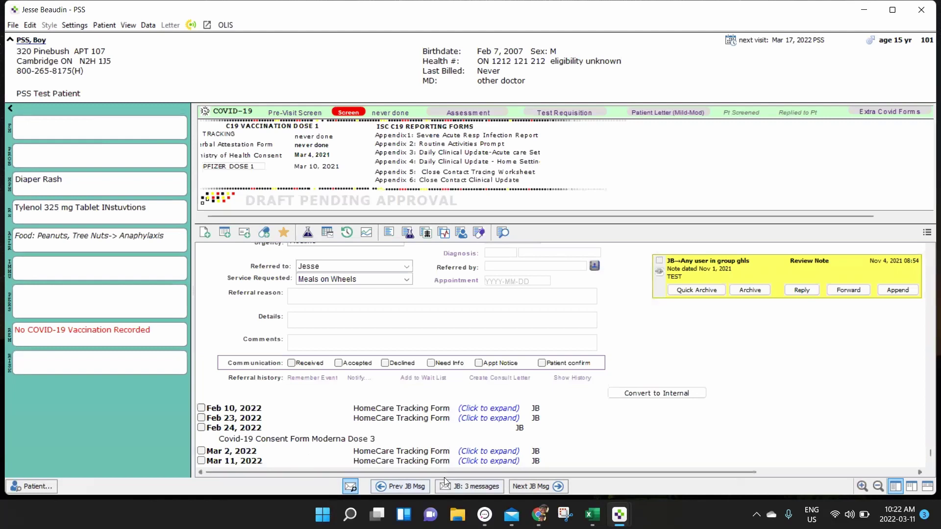
click(490, 461)
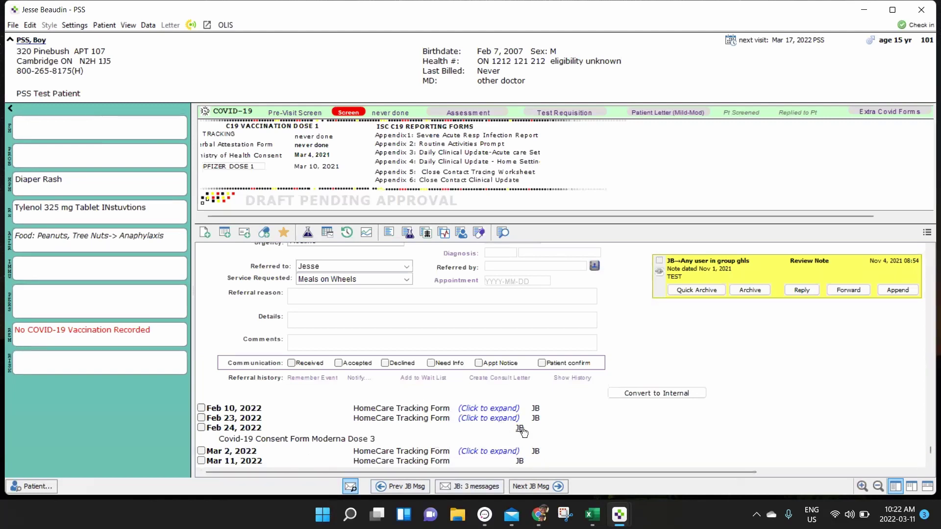
scroll(524, 431, down, 5)
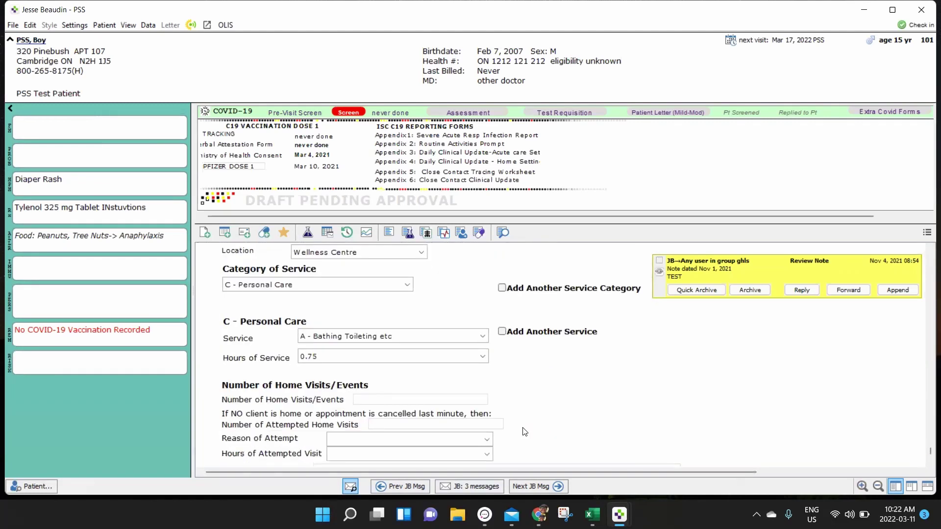
scroll(524, 431, up, 2)
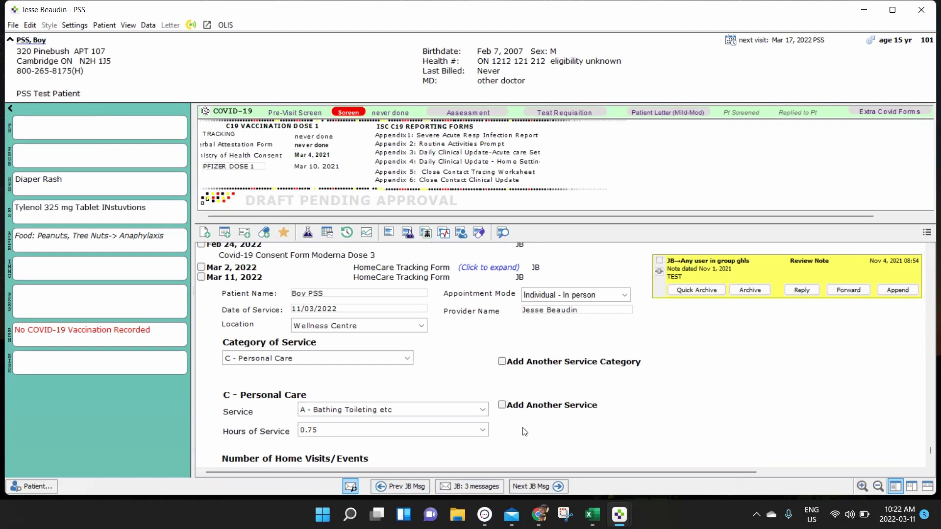
Step: Insert a HomeCare Tracking Form: Client Home, A - Assisted Living, C - Transportation Assistance, 1 hour
click(284, 232)
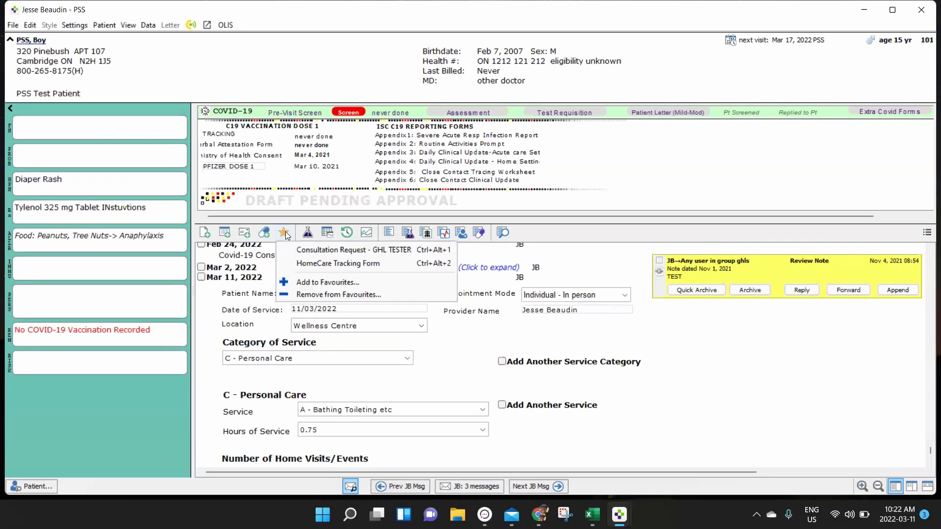
click(308, 262)
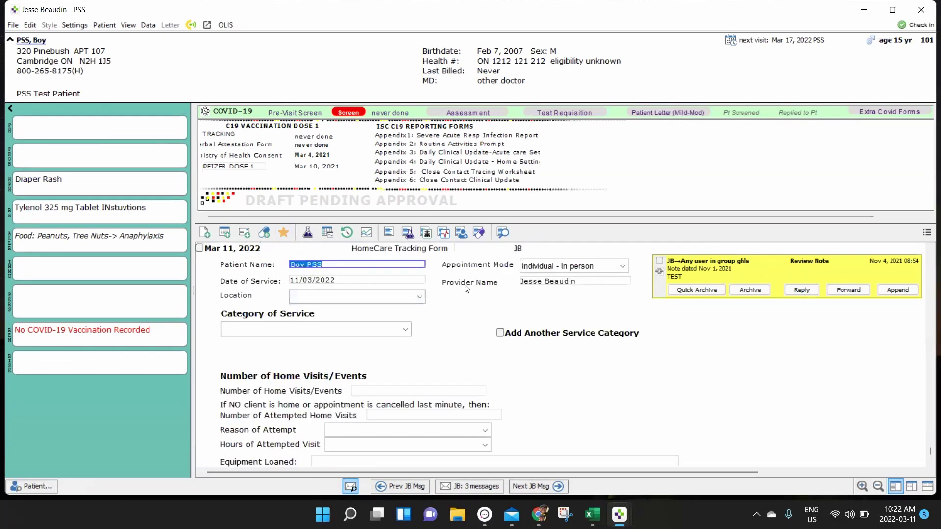
click(377, 297)
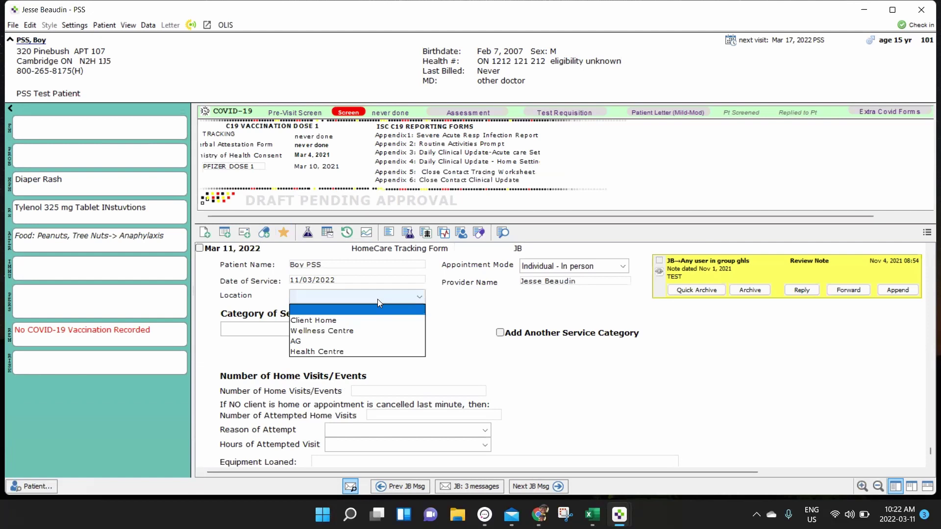
click(309, 321)
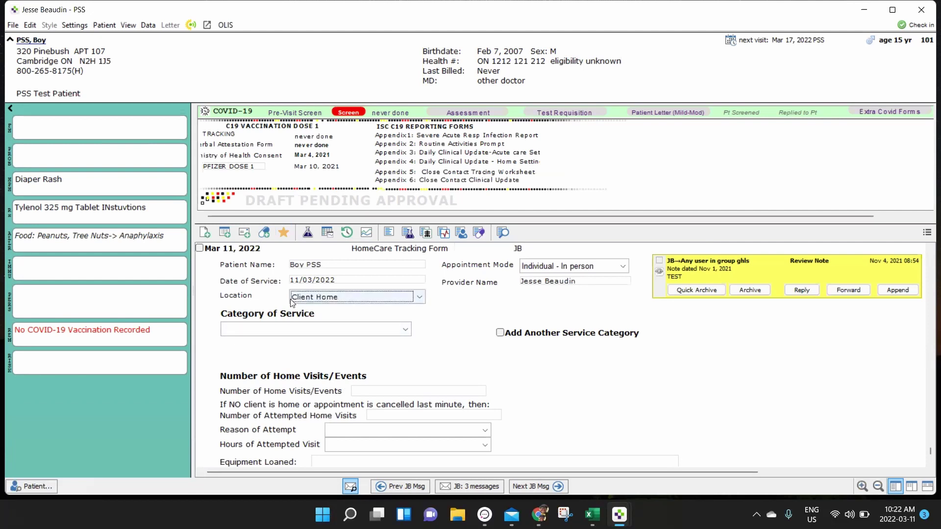
click(292, 332)
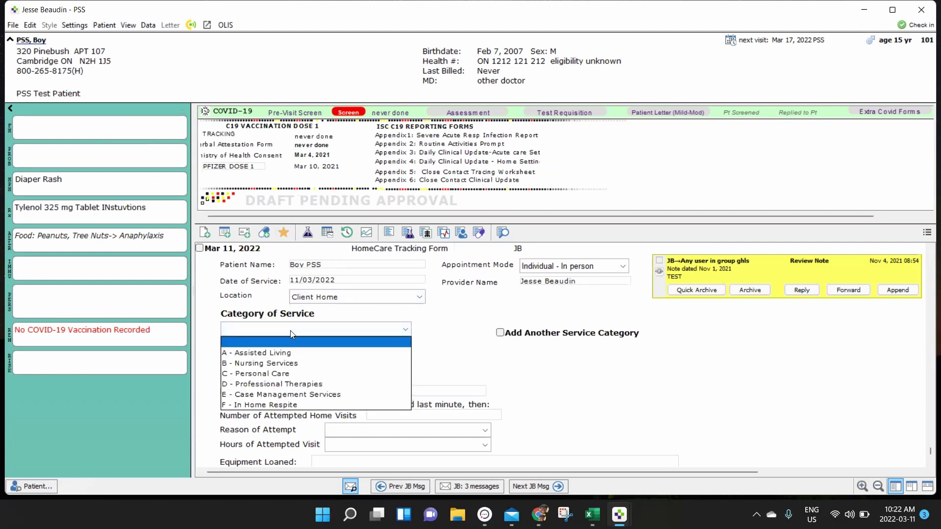
click(282, 353)
click(389, 374)
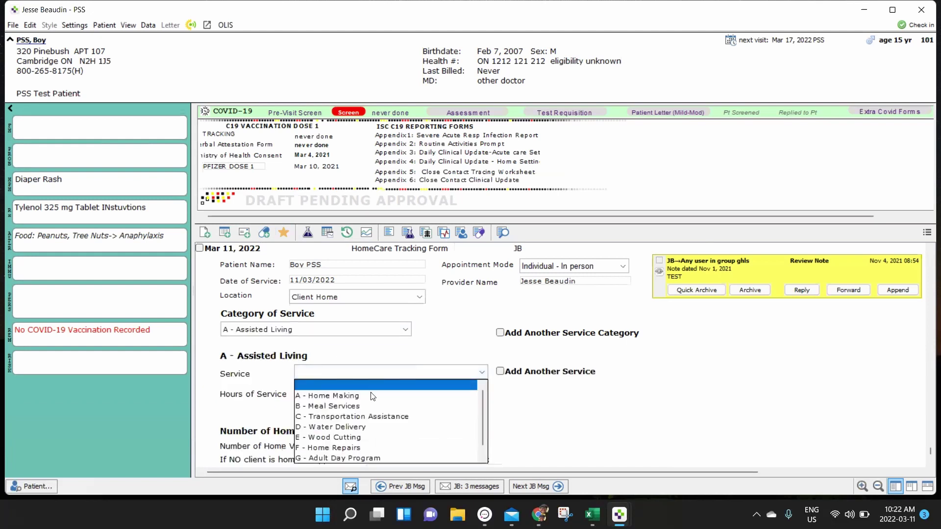
click(331, 416)
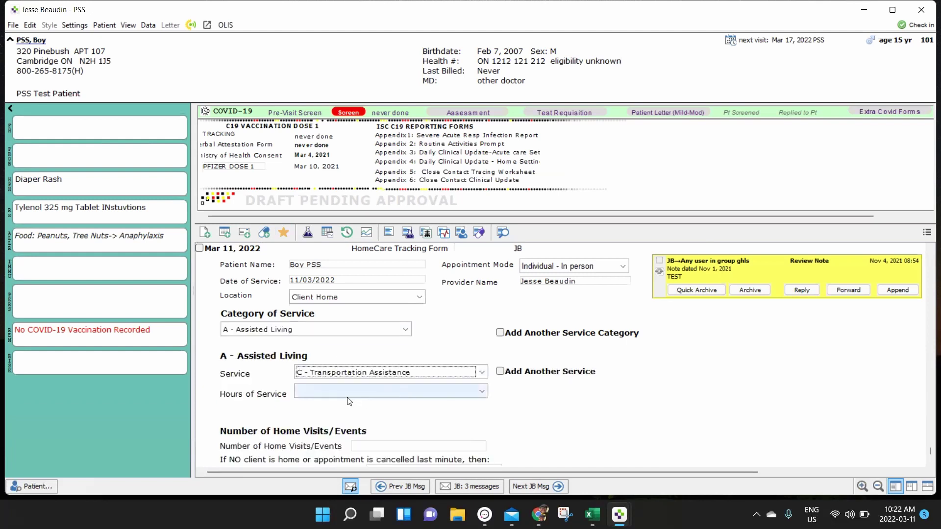
click(331, 393)
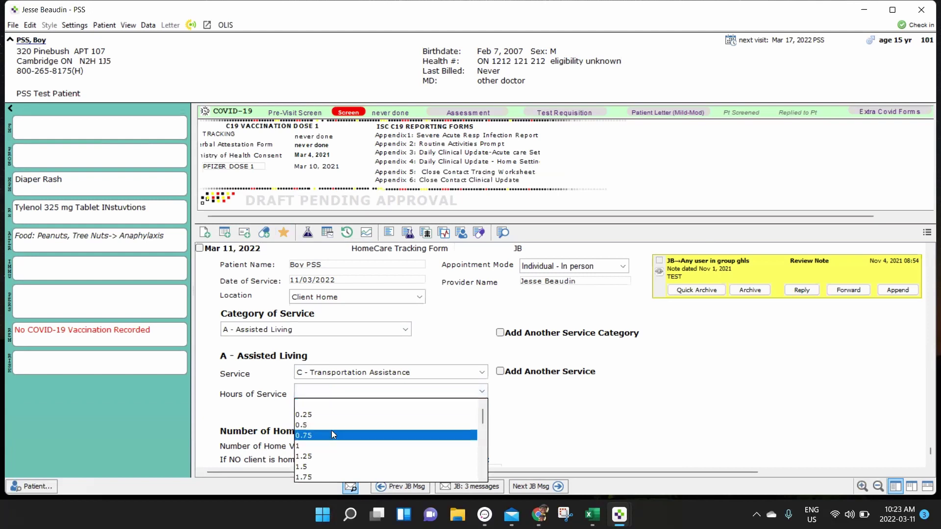
click(337, 450)
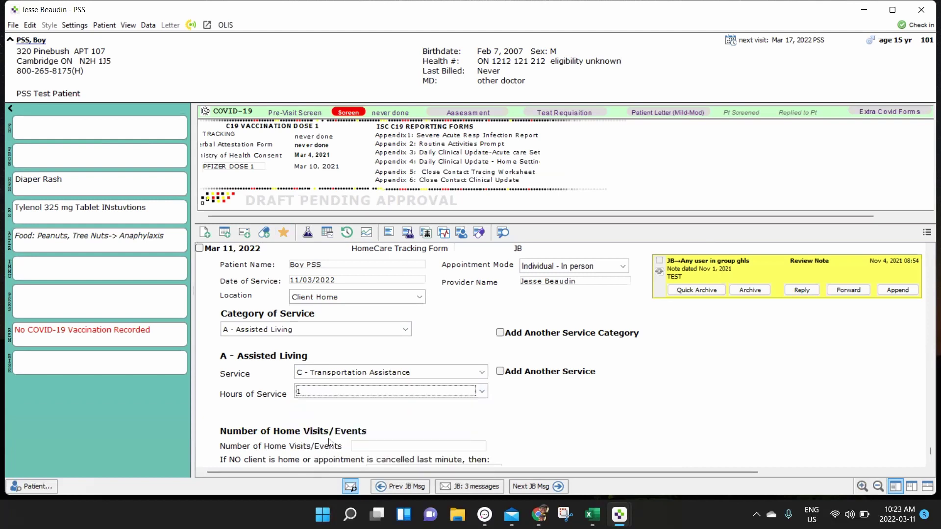
Step: Enter 'Here are my notes' in the Clinician Notes box
scroll(375, 421, down, 3)
click(369, 423)
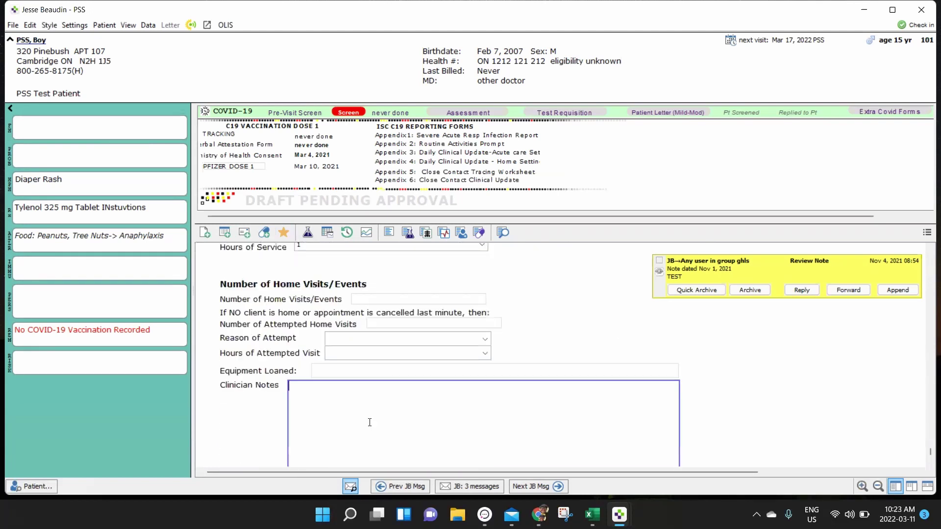
text(Here are my notes)
scroll(370, 423, down, 1)
scroll(371, 427, down, 4)
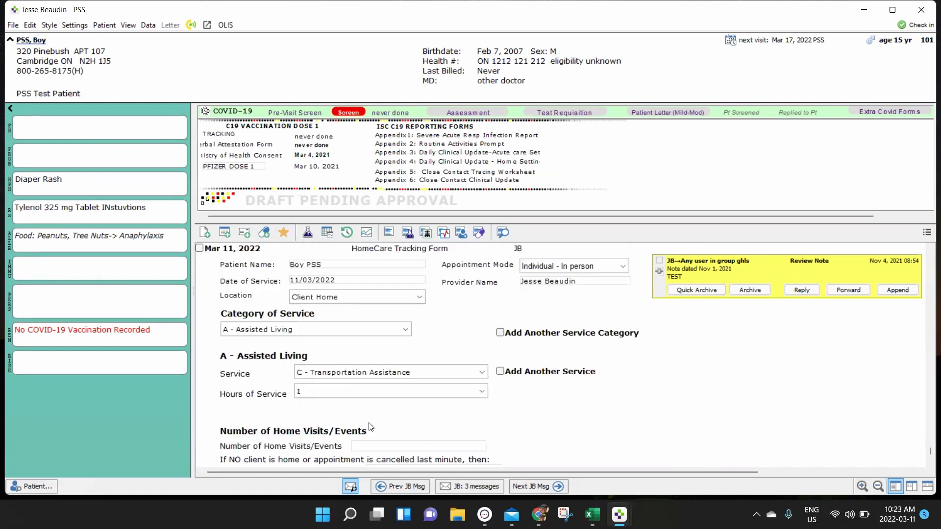
scroll(371, 427, up, 2)
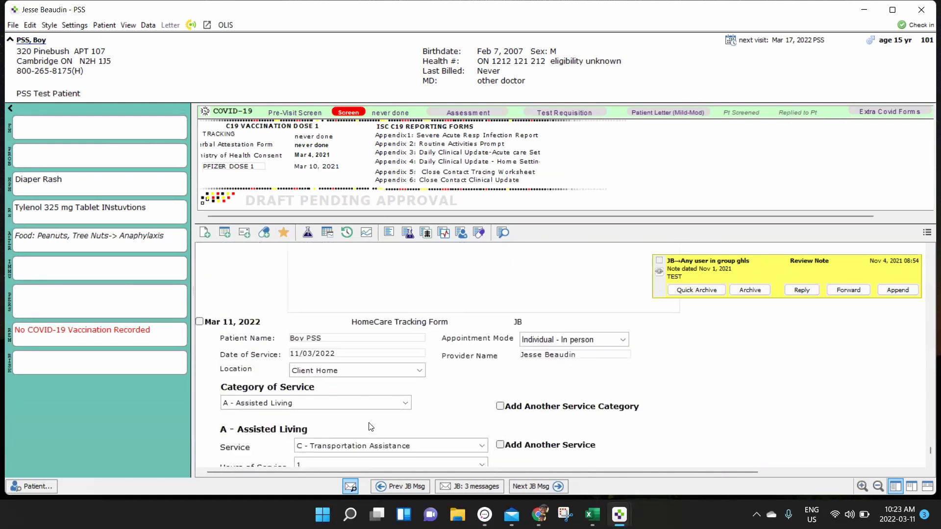
Step: Change the HomeCare Tracking Form note's date from Mar 11, 2022 to Mar 10, 2022
right_click(237, 328)
click(339, 300)
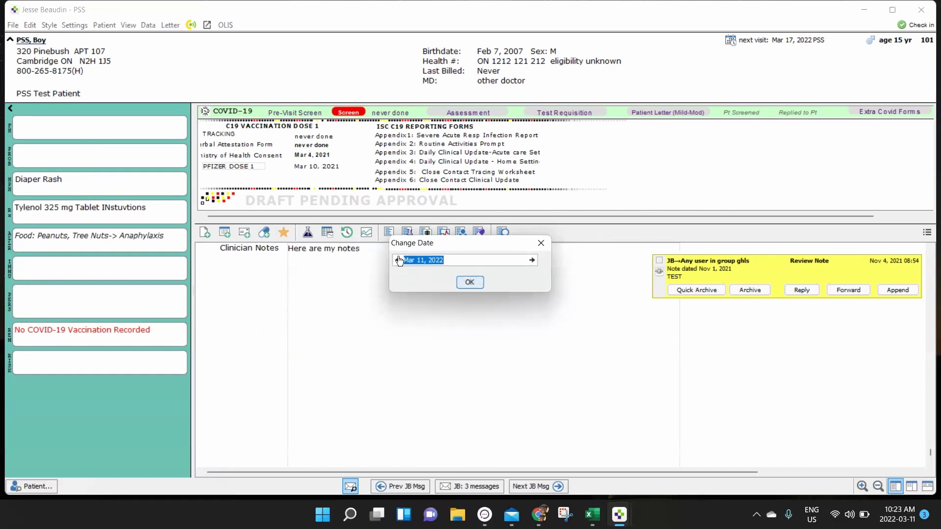
click(398, 260)
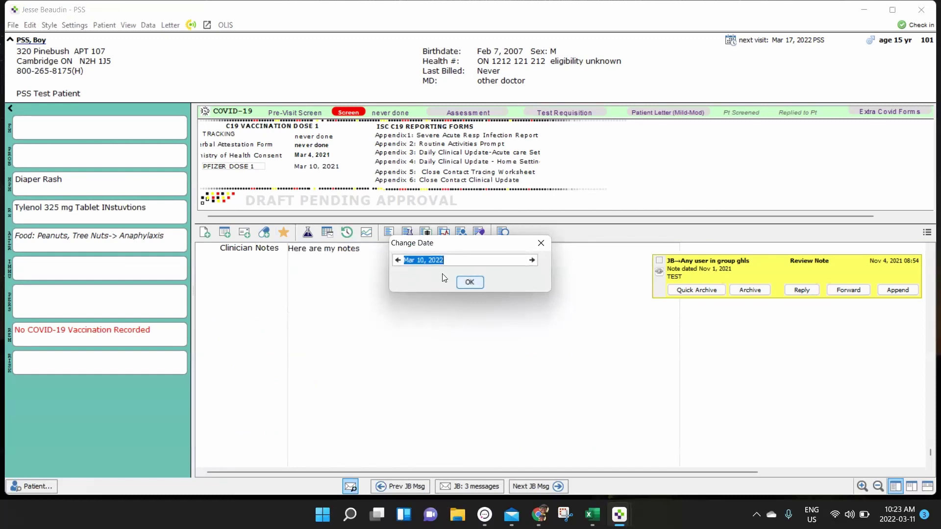
click(471, 282)
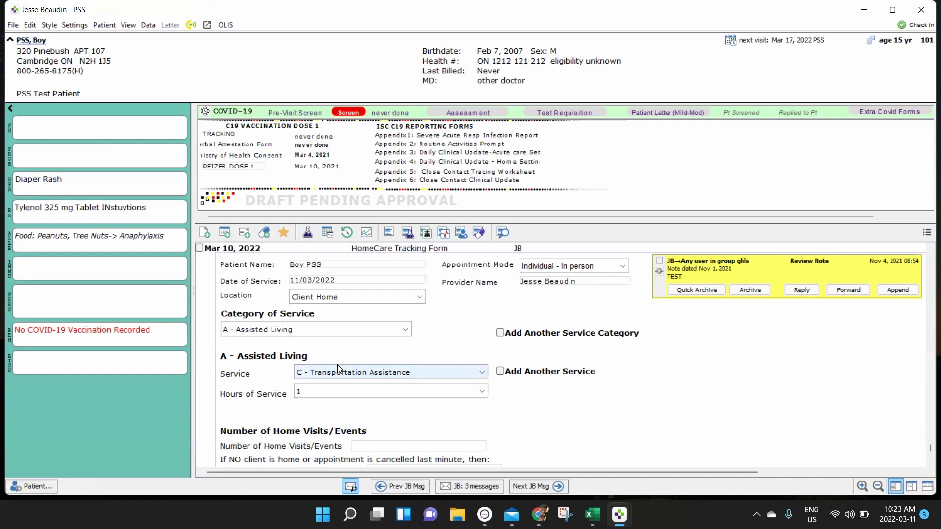
Step: In Edit Searches, add a new saved search named 'Home Care Service Delivery'
click(75, 26)
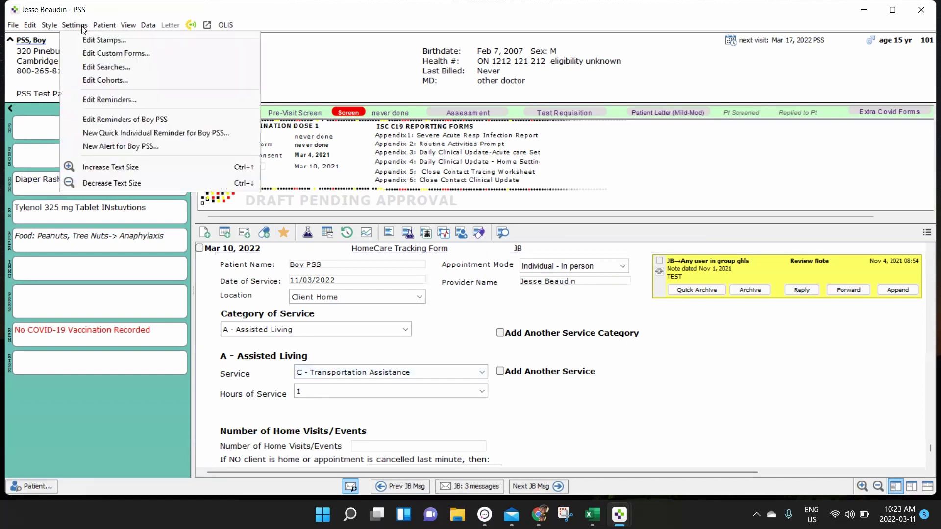
click(106, 67)
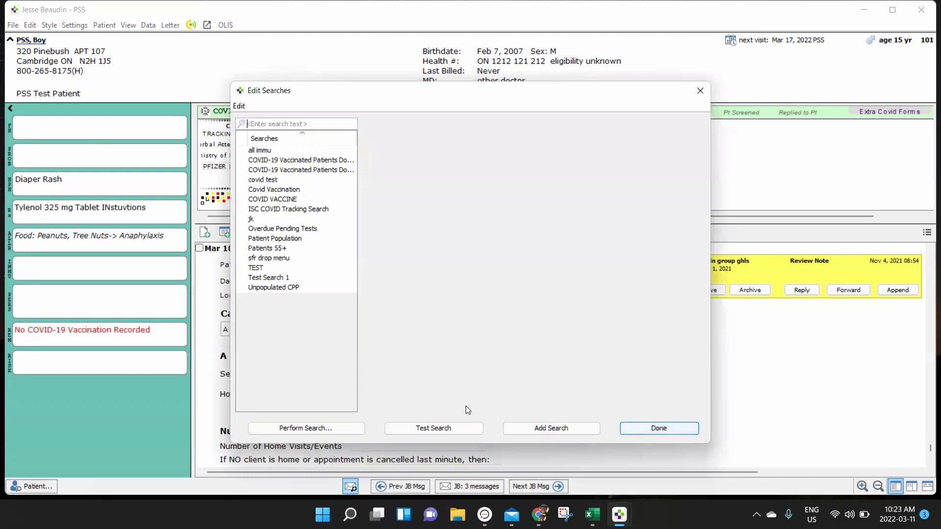
click(543, 425)
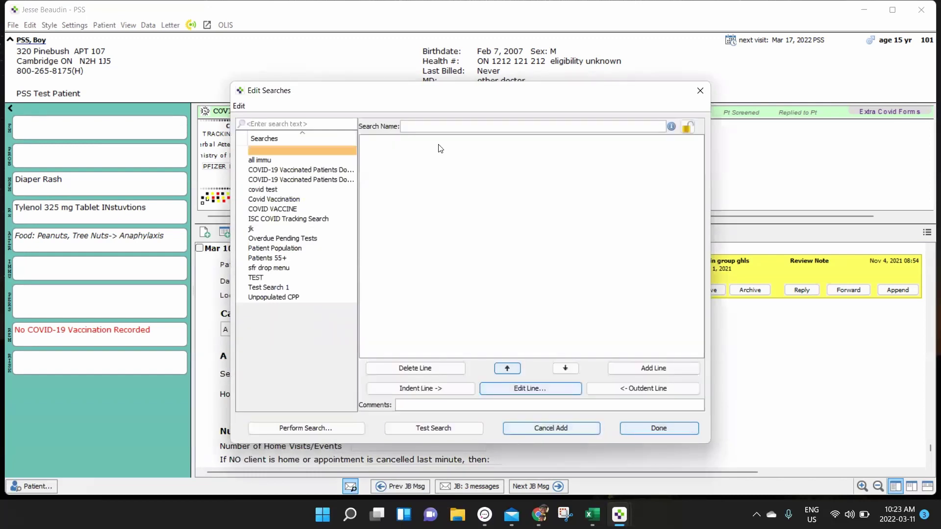
text(Home Care )
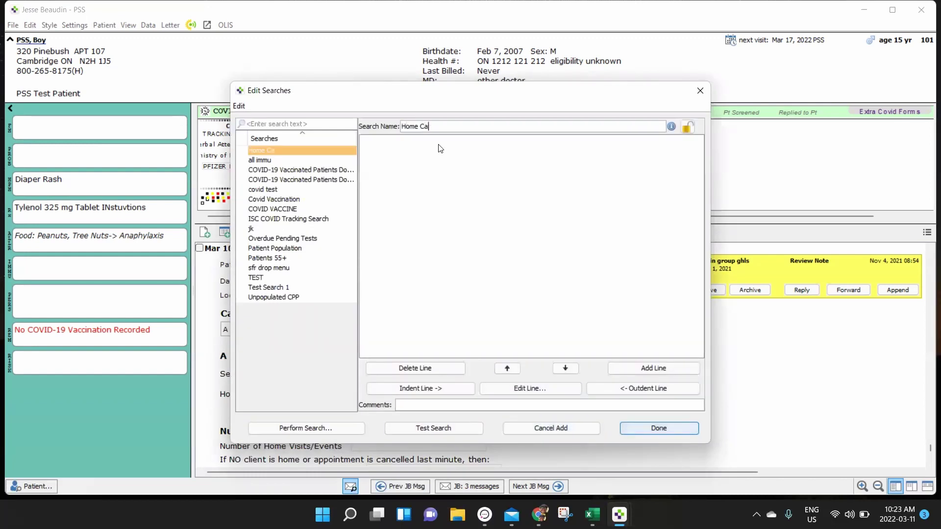
text(Service Delivery)
Step: Add a criterion line using the HomeCare Tracking Form custom form as its source
click(624, 369)
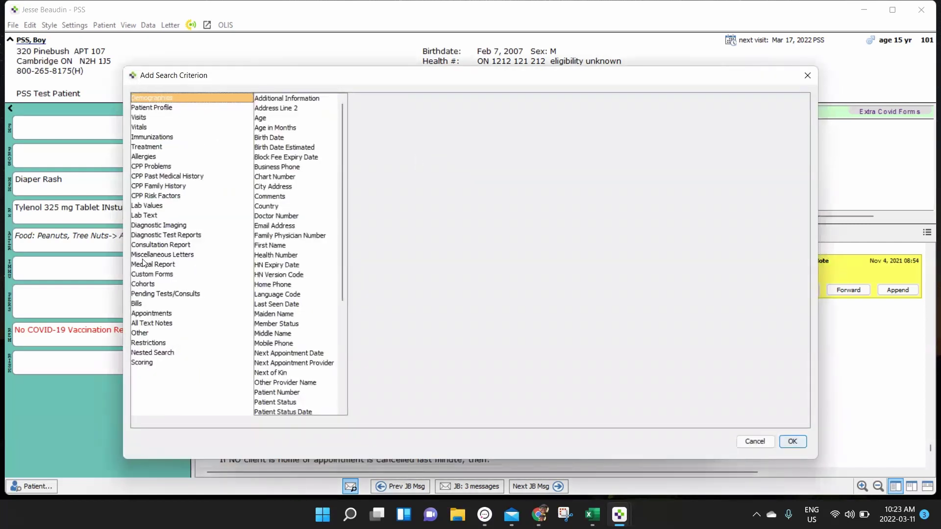
click(147, 276)
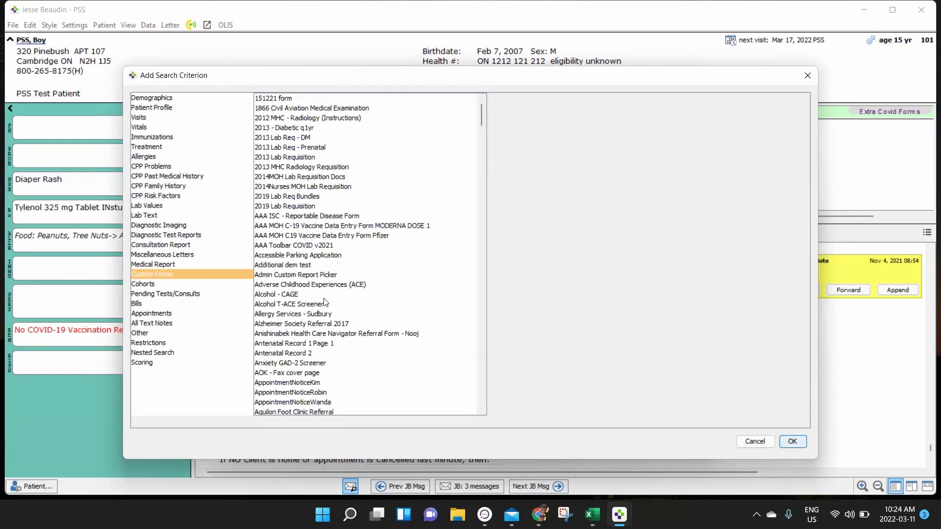
scroll(324, 303, down, 20)
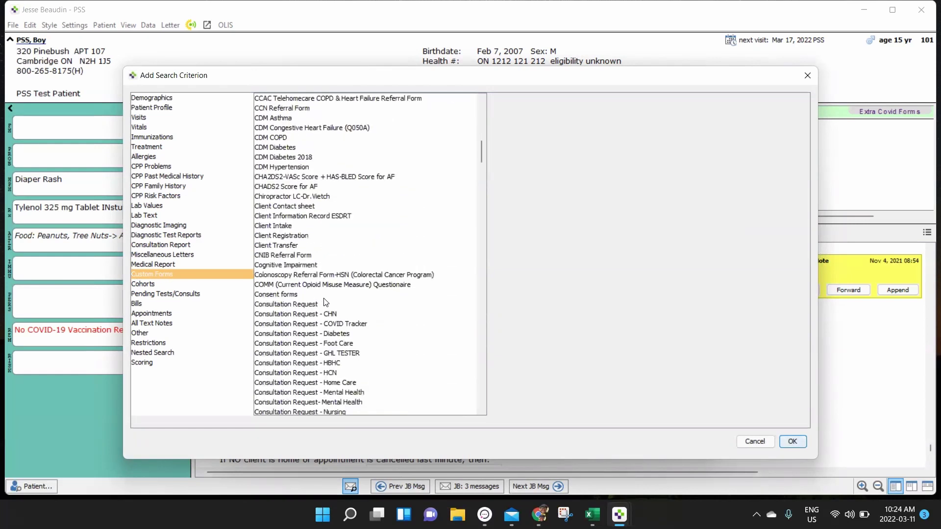
scroll(324, 302, down, 20)
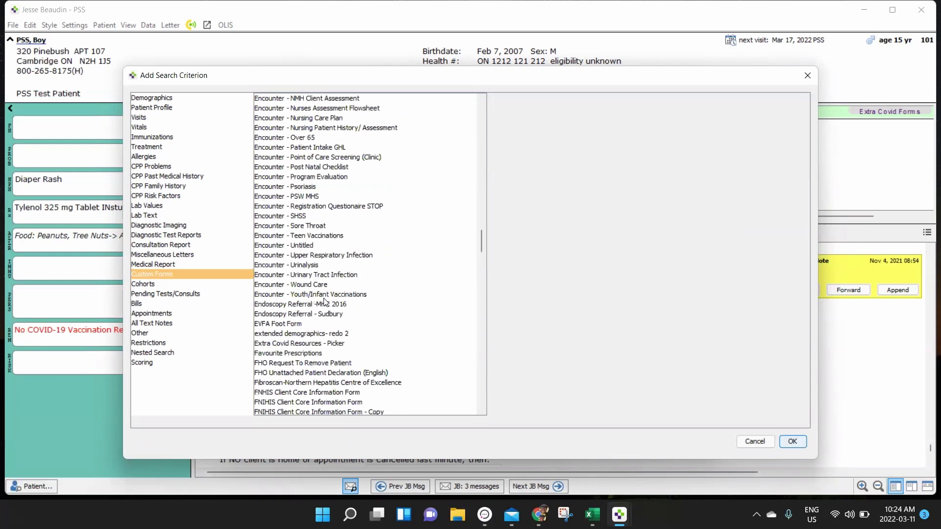
scroll(324, 303, down, 20)
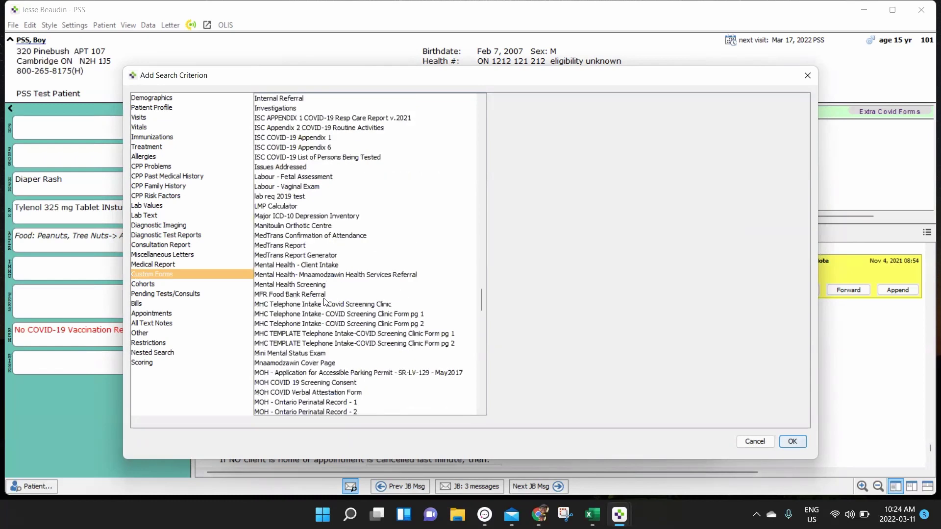
scroll(324, 302, down, 3)
scroll(323, 303, up, 20)
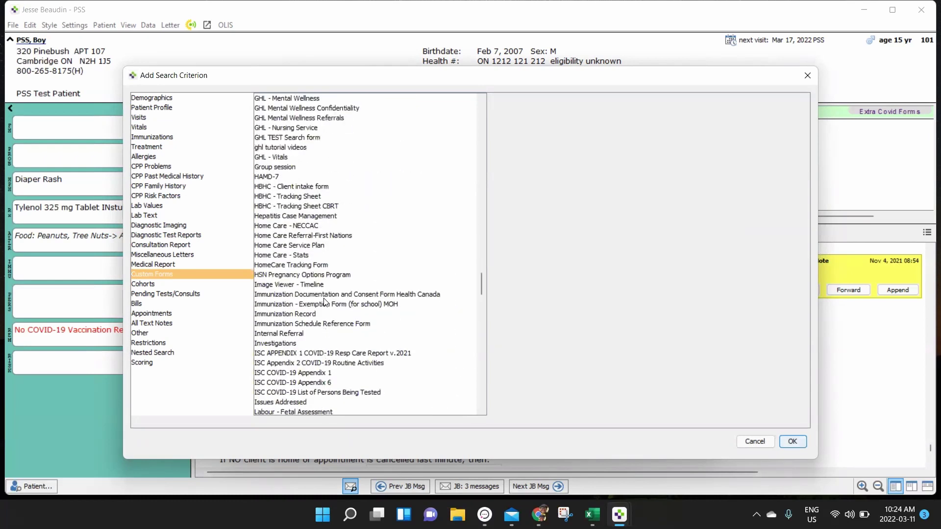
click(297, 265)
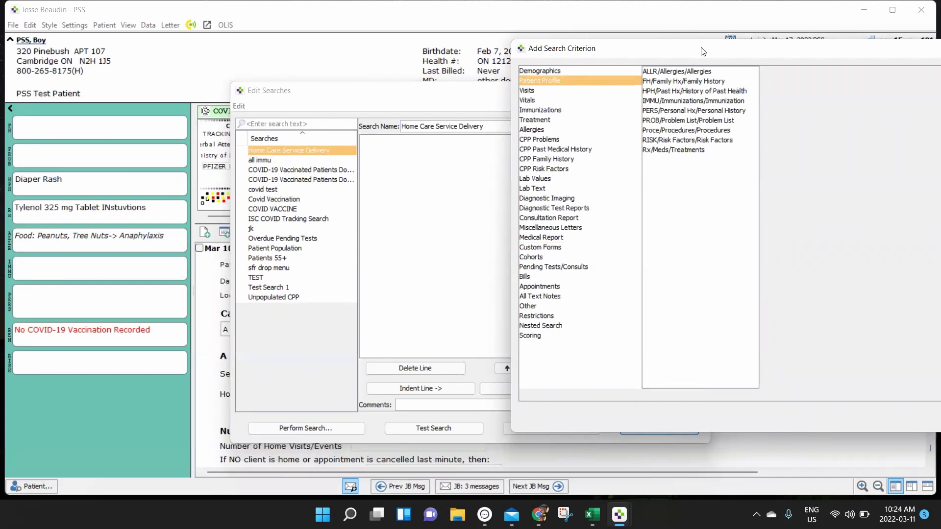
drag(703, 51, 346, 27)
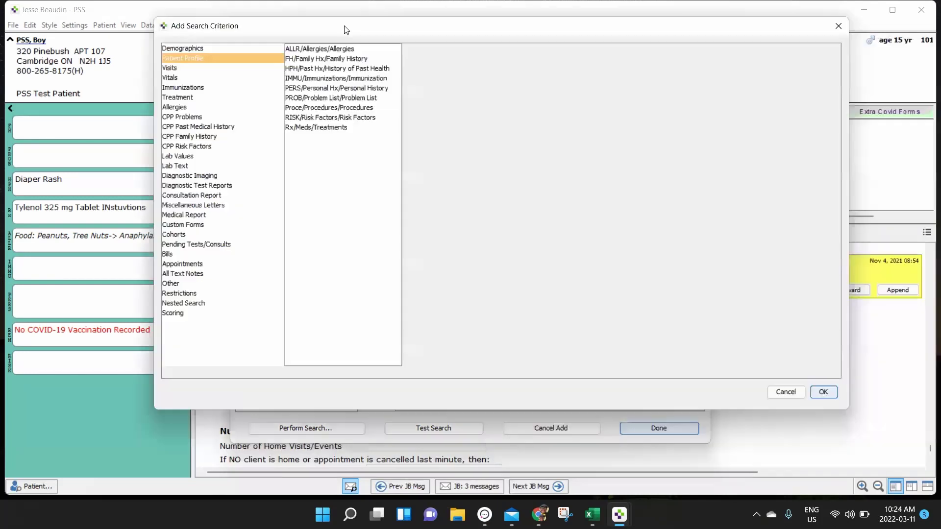
click(203, 225)
scroll(368, 263, down, 20)
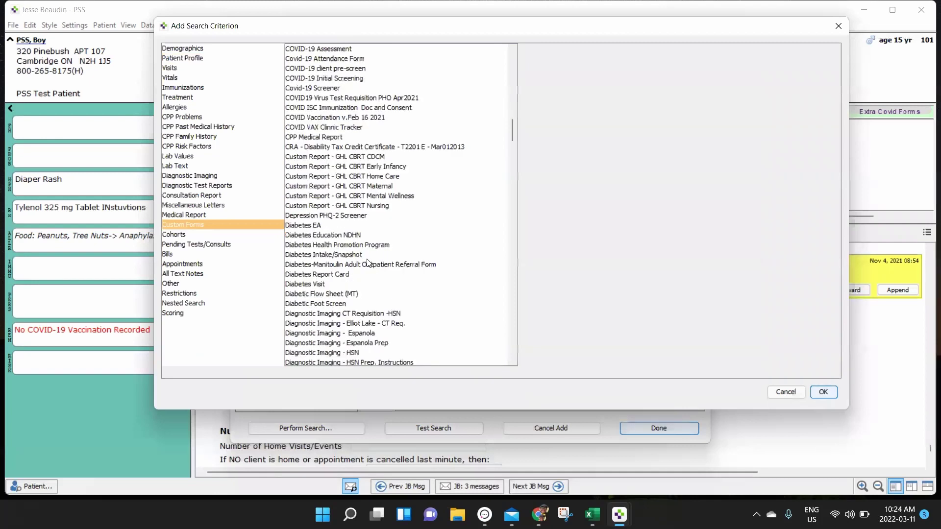
scroll(367, 263, down, 20)
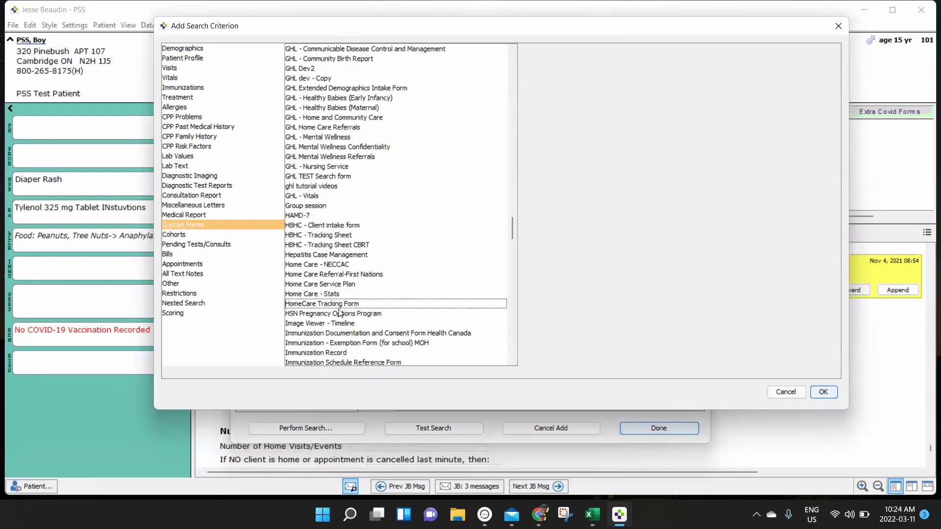
click(349, 305)
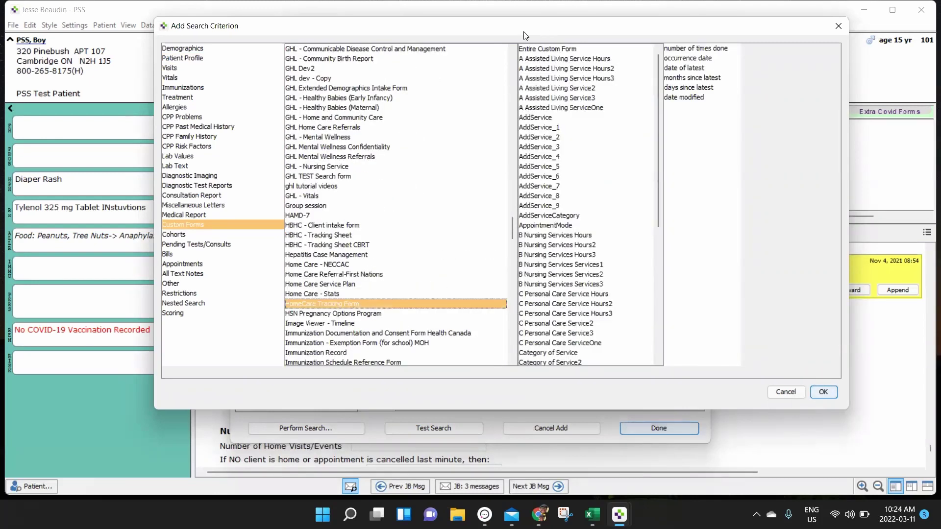
Step: Set the criterion to Entire Custom Form, number of times done > 0, and add it
drag(523, 35, 423, 46)
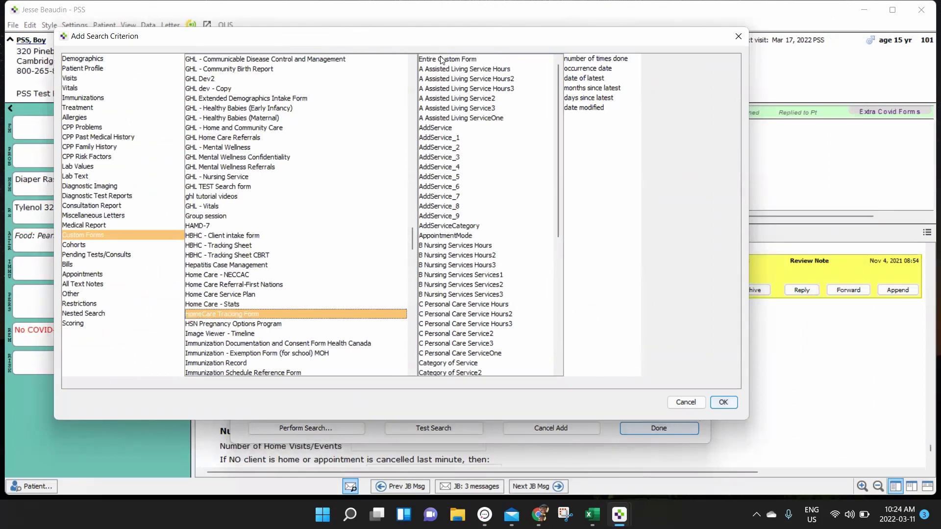
click(441, 59)
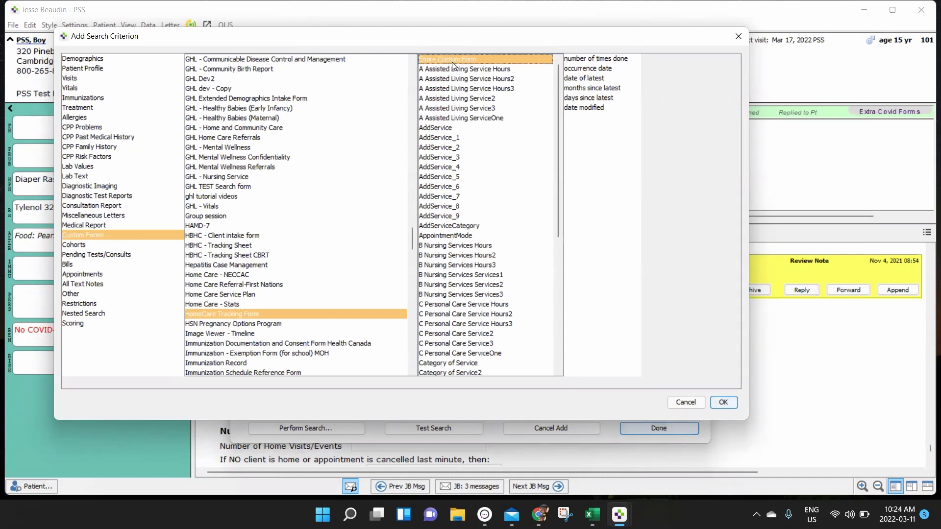
click(585, 59)
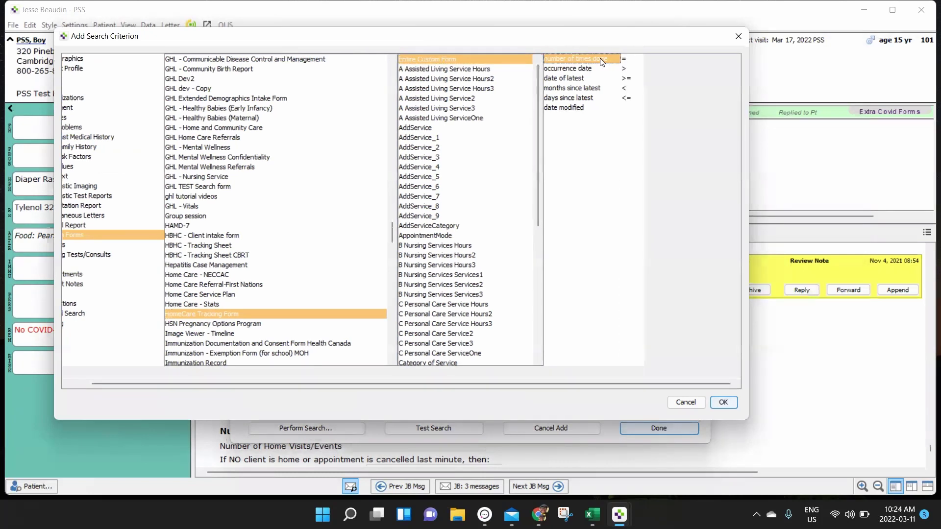
click(627, 68)
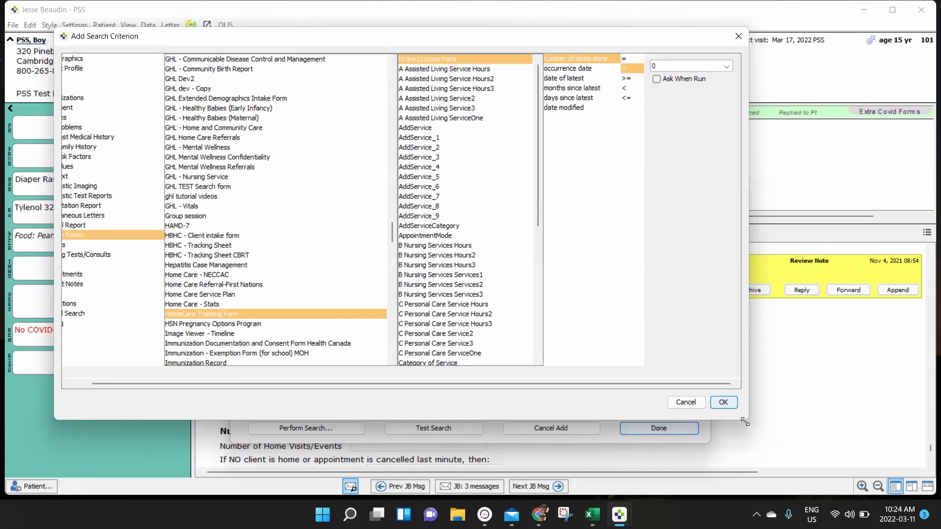
click(725, 403)
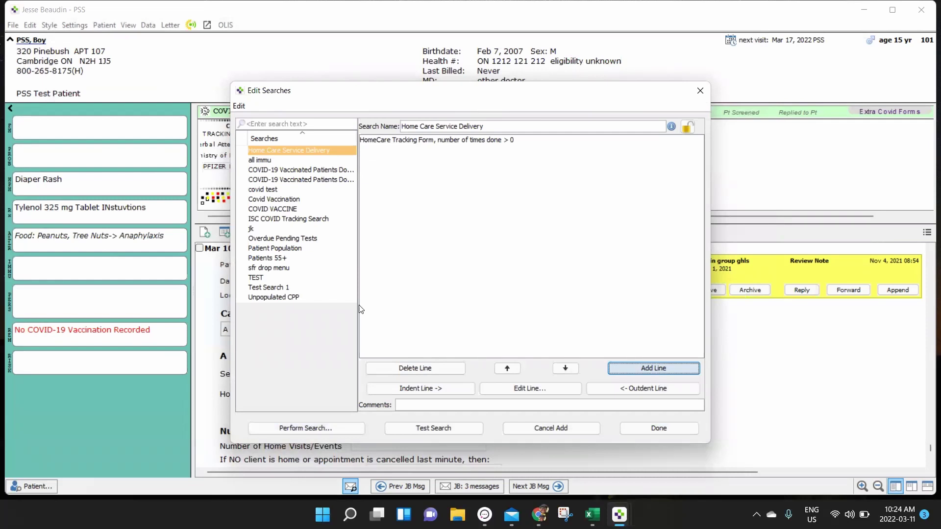
Step: Perform the Home Care Service Delivery search to get a report of 10 patients
click(322, 424)
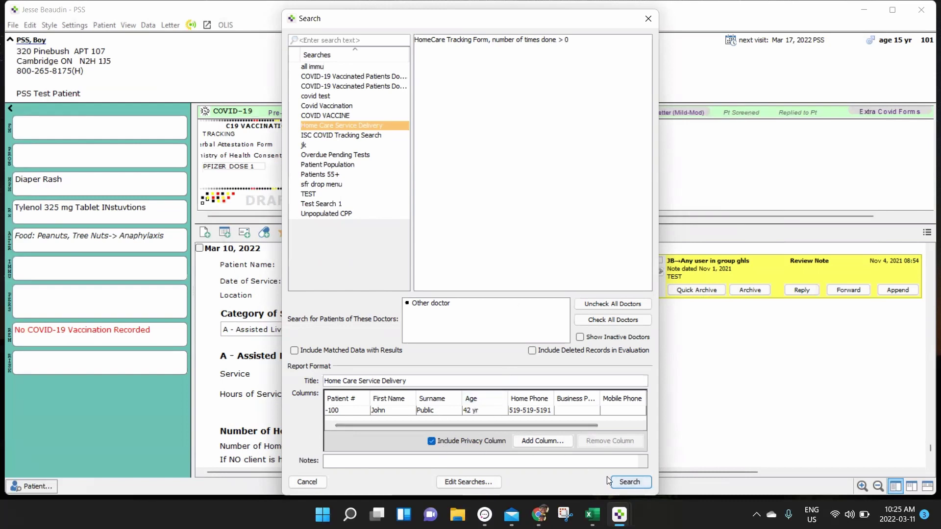
click(627, 483)
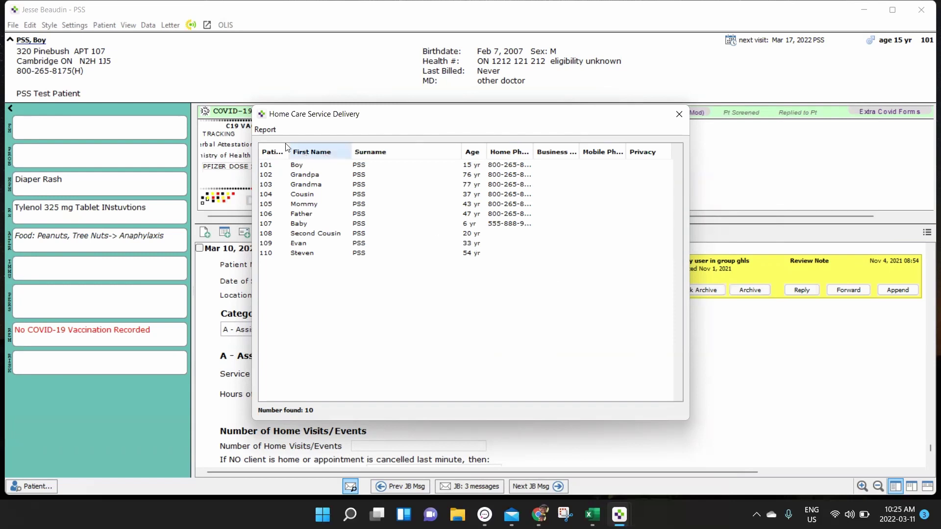
Step: From the report, start a tab-delimited flowsheet export of the found patients
click(275, 130)
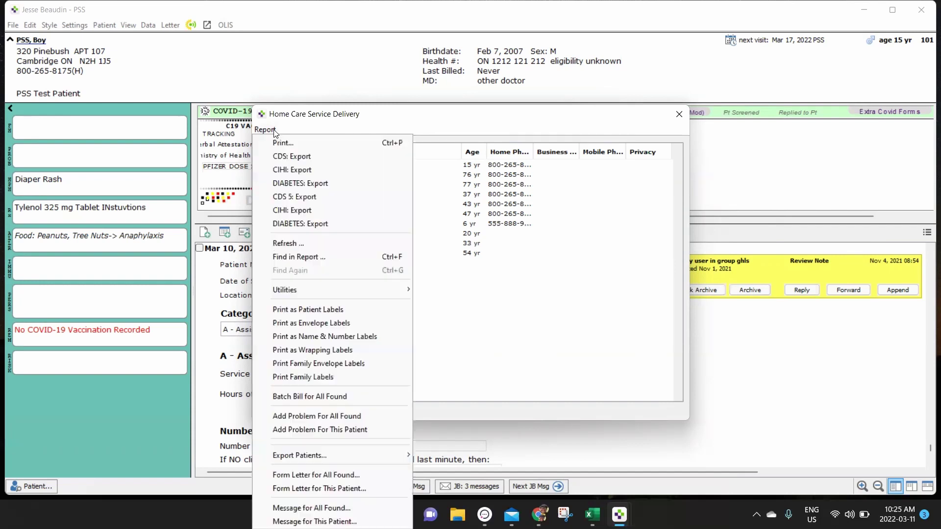
mouse_move(323, 457)
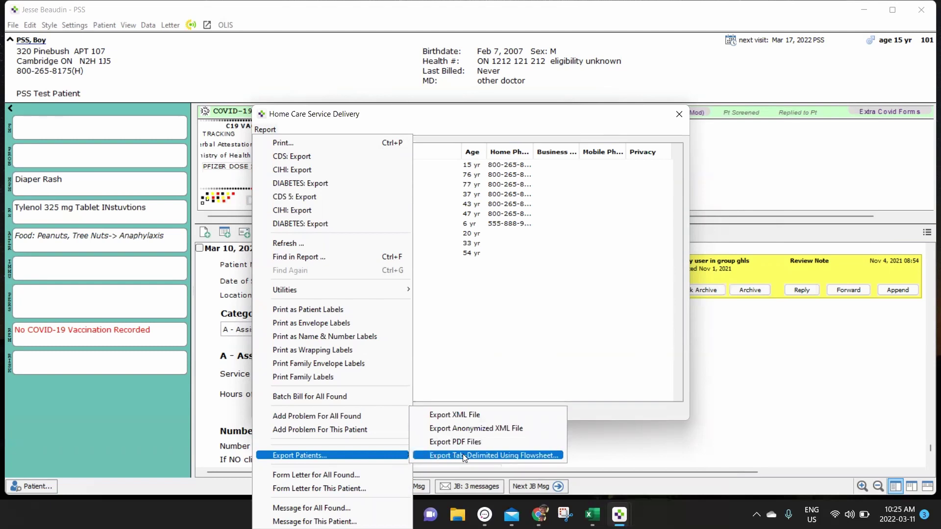
click(532, 453)
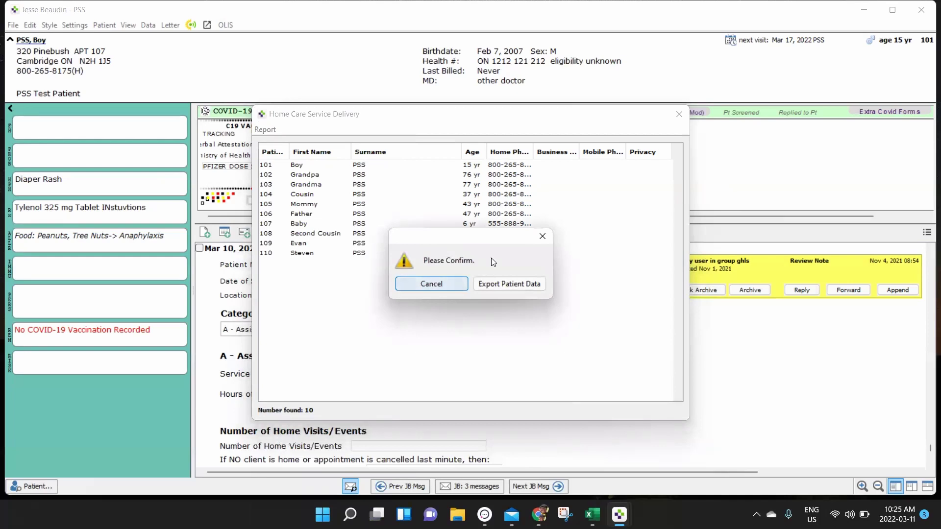
Step: Save the patient data export to the Desktop as 'Test Home Care Data'
click(511, 282)
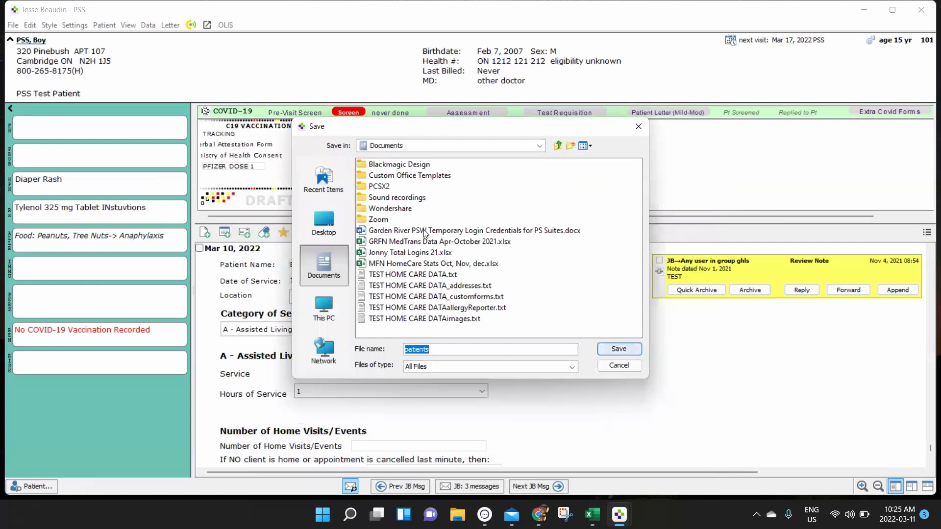
click(319, 228)
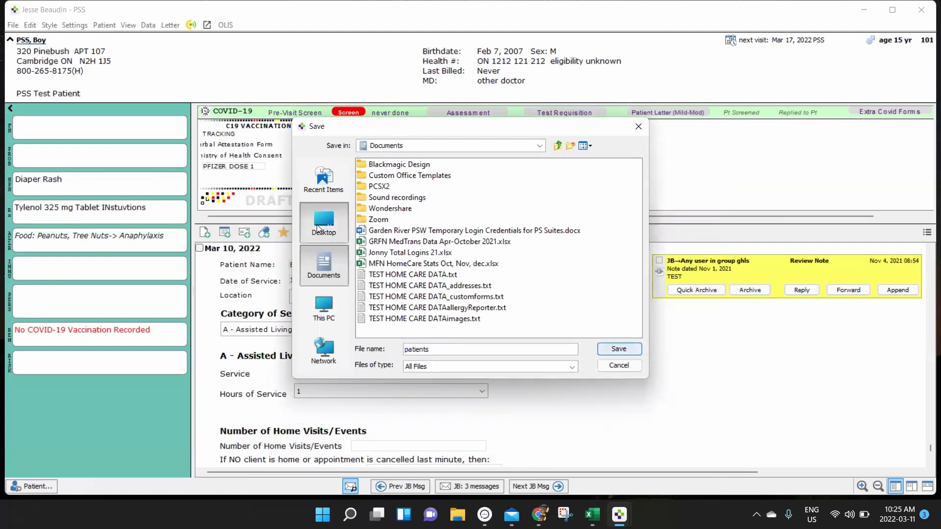
double_click(461, 349)
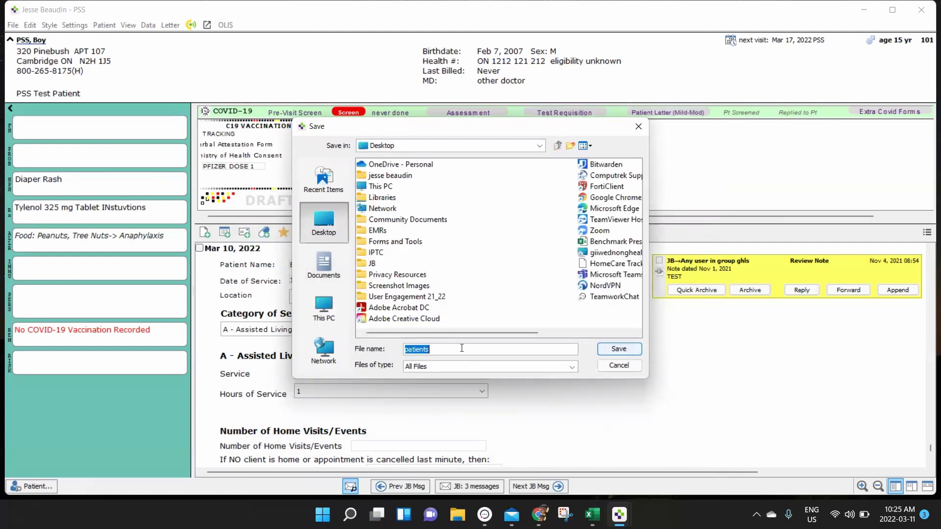
text(Test Home Care Data)
key(Return)
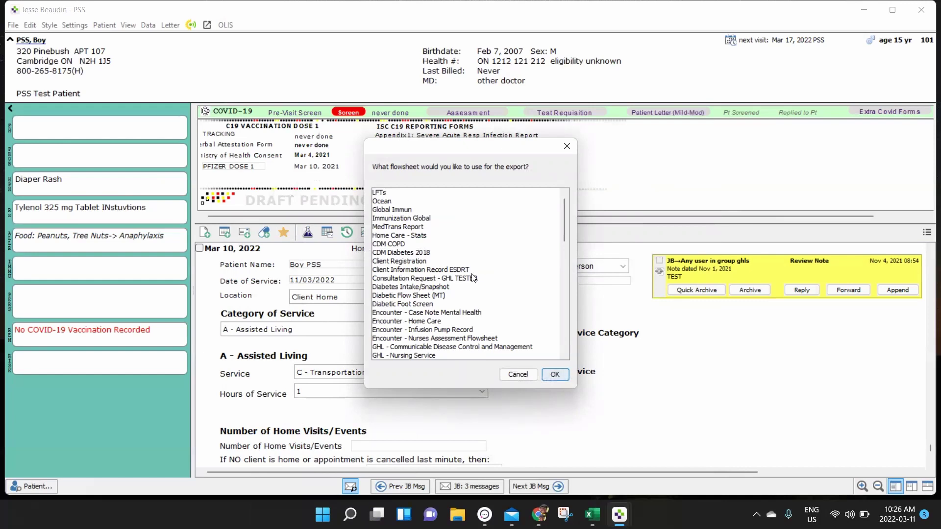
Step: Use the HomeCare Tracking Form flowsheet for the export and run it
scroll(466, 282, down, 10)
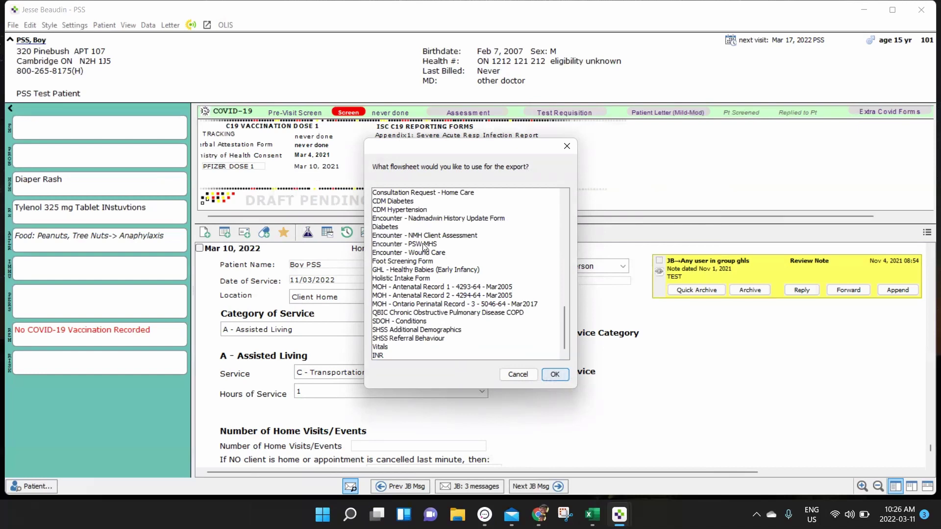
scroll(424, 247, up, 1)
scroll(425, 248, up, 2)
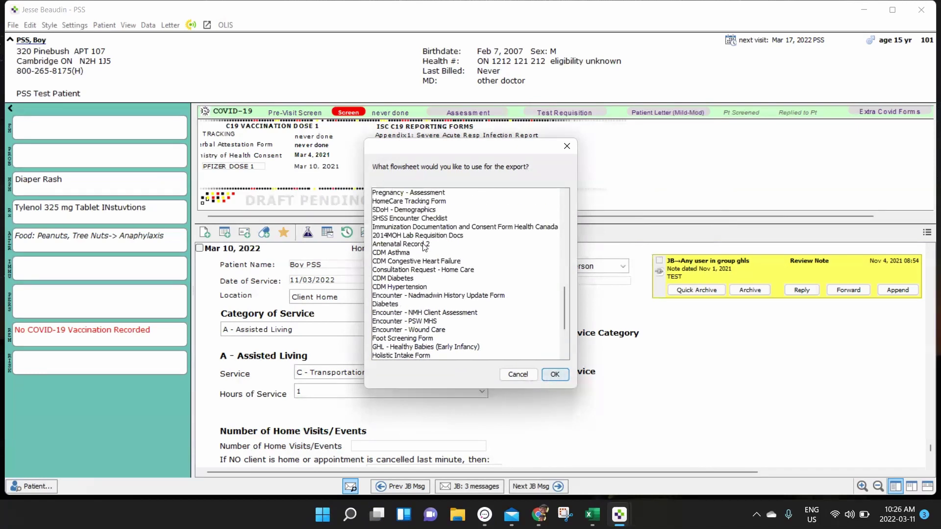
scroll(424, 248, up, 1)
click(425, 227)
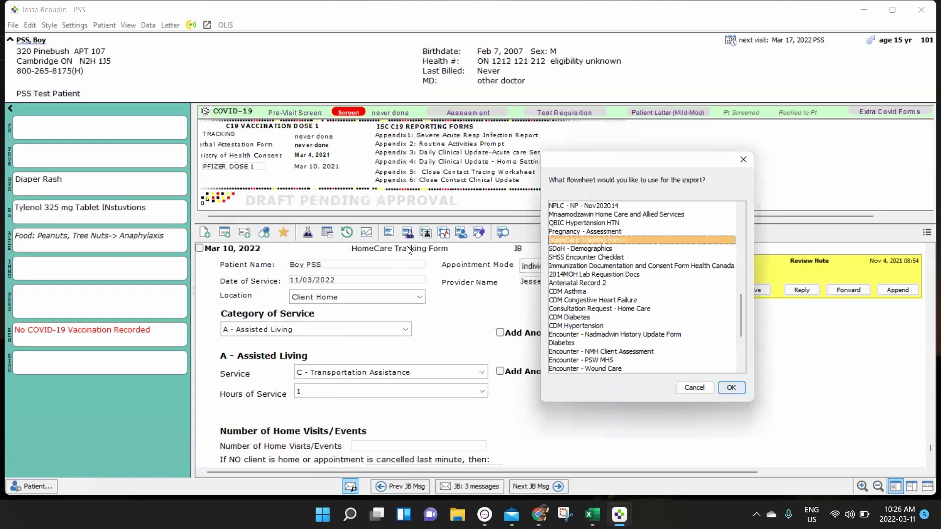
click(740, 389)
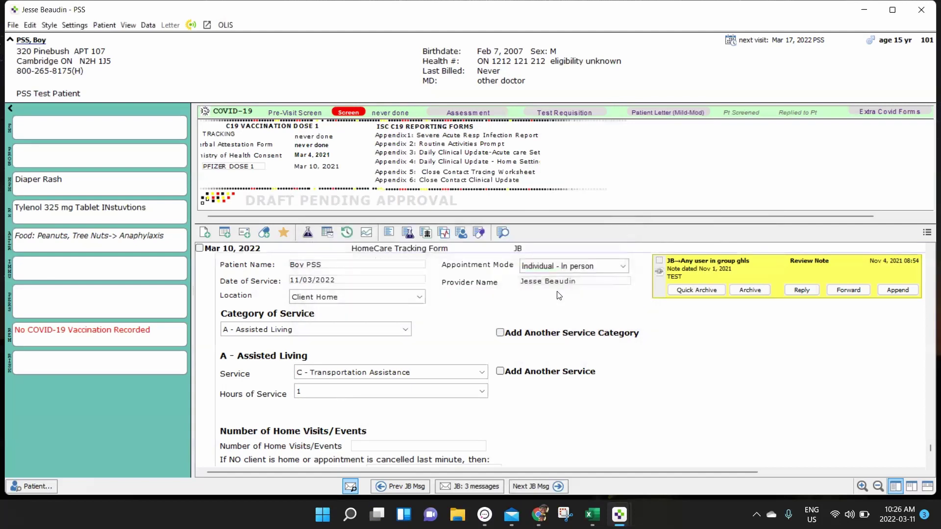
Step: Minimize the PS Suite chart and main windows, then bring the blank Book3 workbook forward
click(864, 14)
click(683, 108)
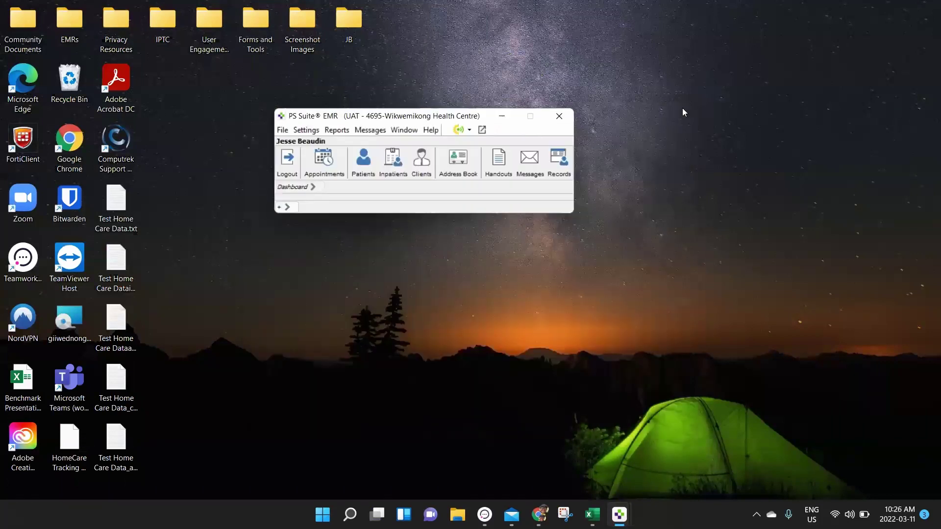
click(502, 117)
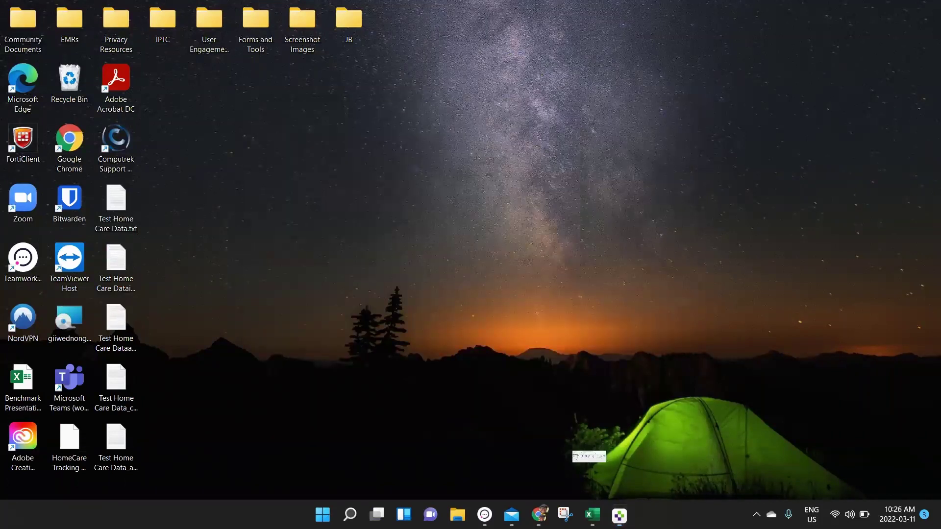
mouse_move(592, 514)
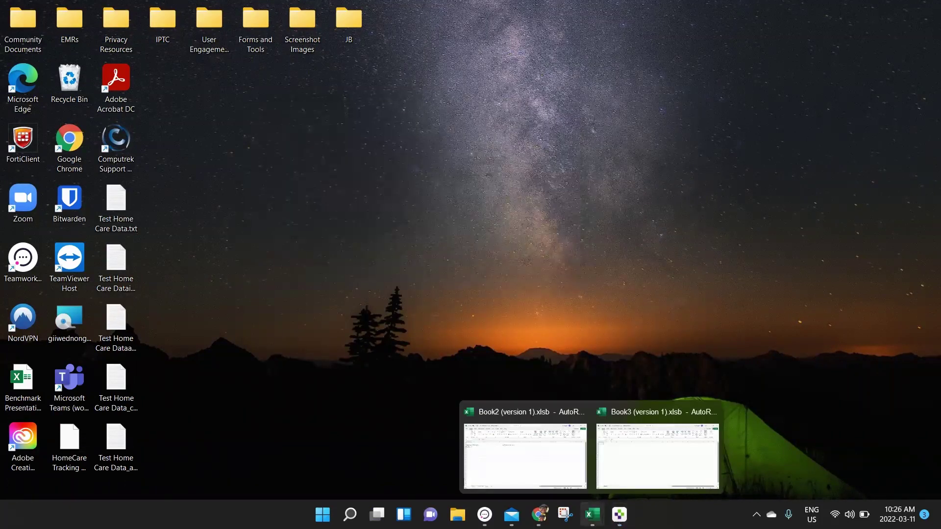
click(529, 457)
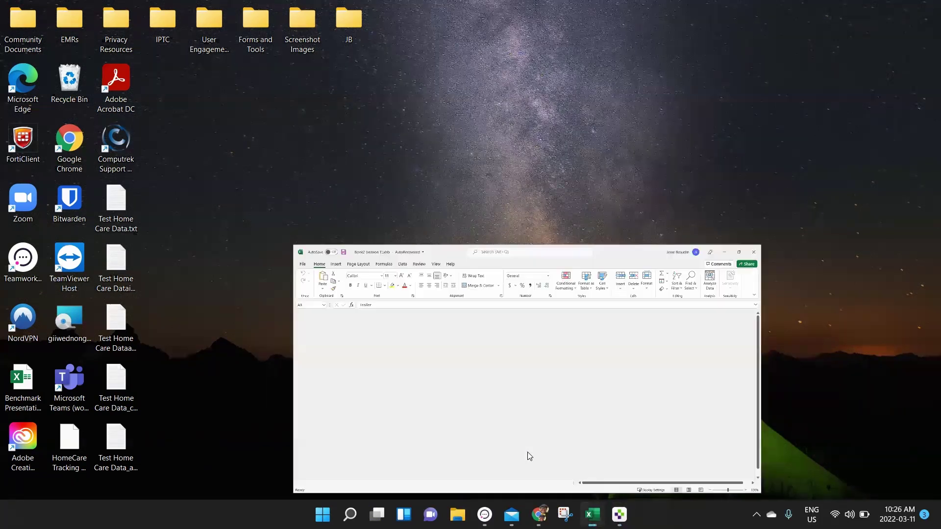
mouse_move(592, 515)
click(623, 437)
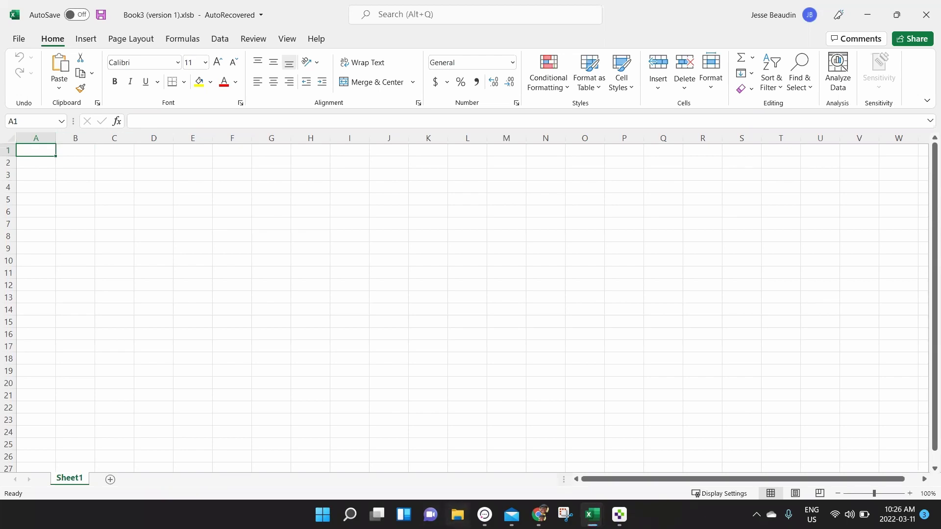
Step: Show the Desktop folder in File Explorer and drag Test Home Care Data.txt toward Excel
click(457, 514)
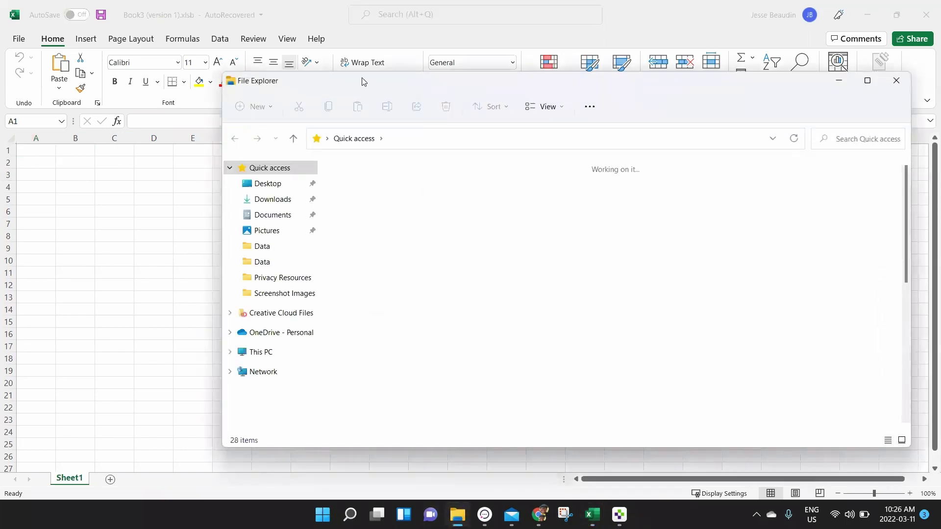
drag(372, 81, 437, 66)
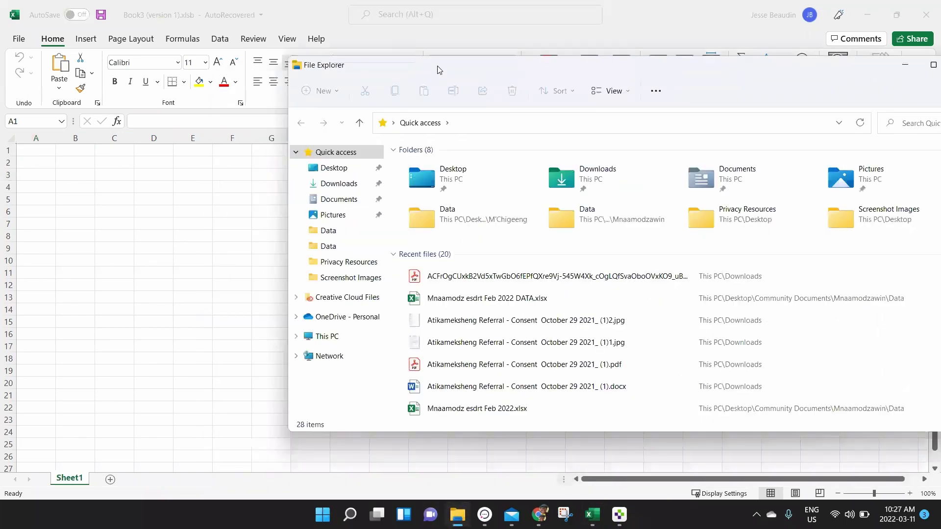
click(359, 170)
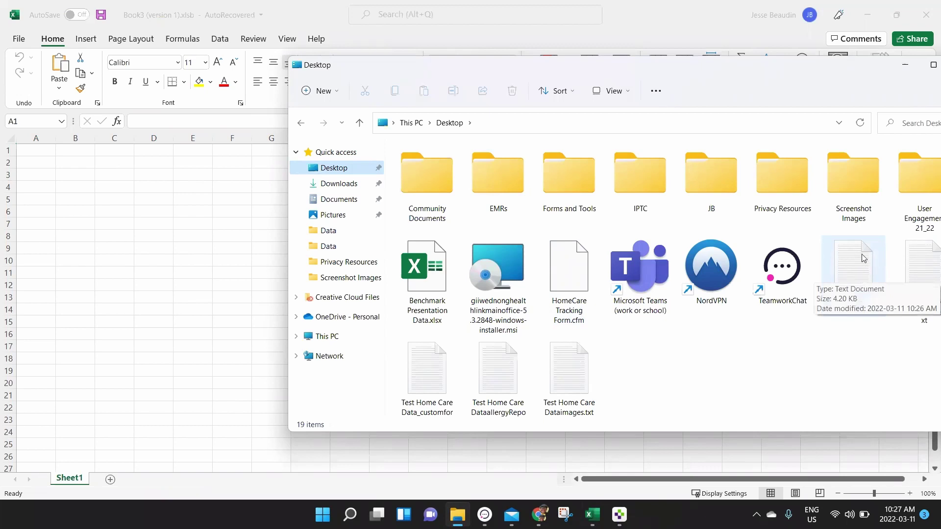
drag(848, 268, 161, 260)
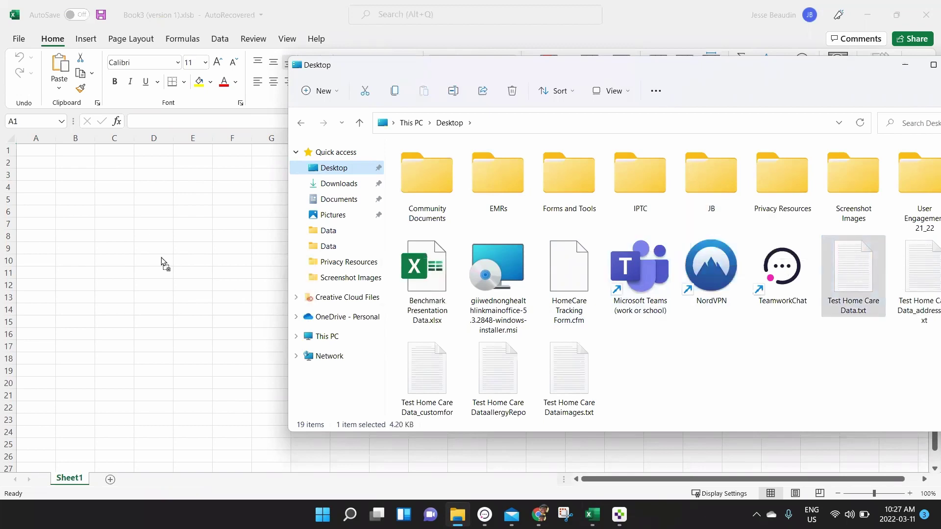
Step: Open Test Home Care Data.txt in Excel and select the imported data block A1:AR30
drag(40, 151, 41, 153)
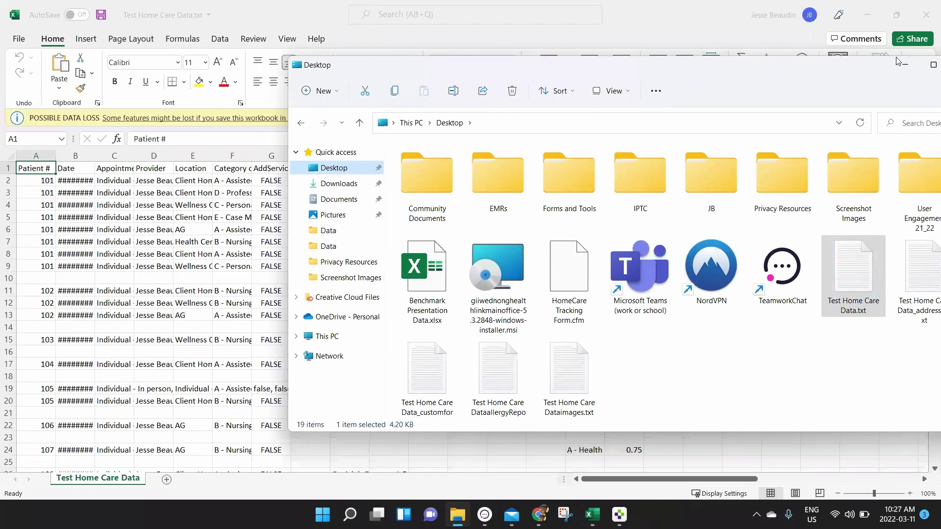
click(903, 63)
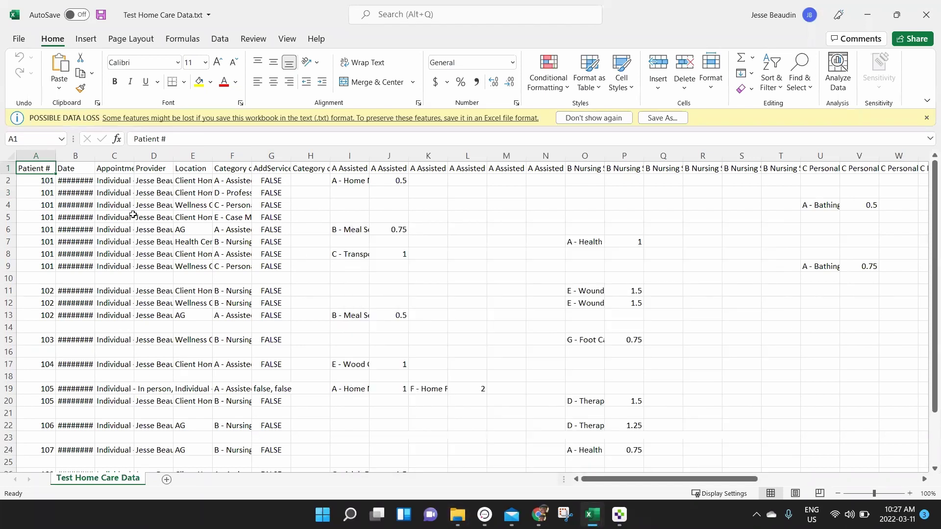
ctrl+scroll(204, 257, down, 1)
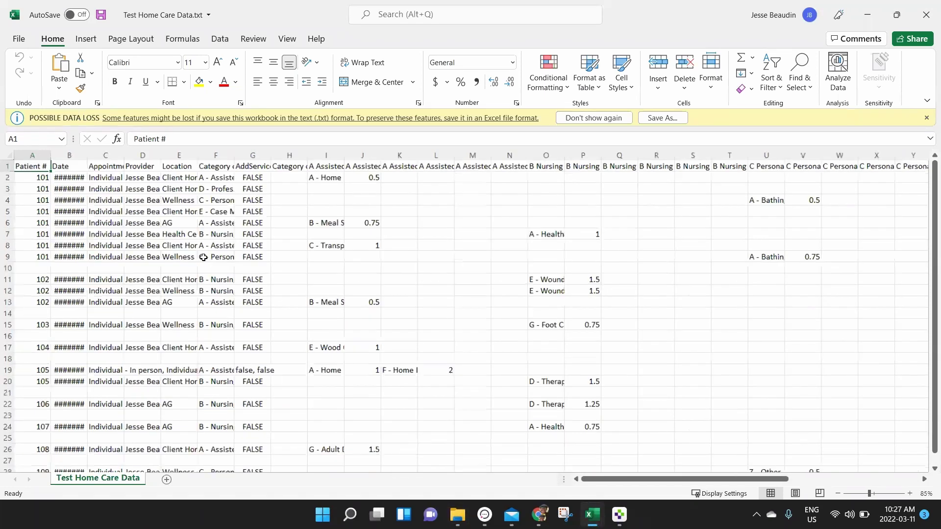
ctrl+scroll(203, 257, down, 1)
click(191, 286)
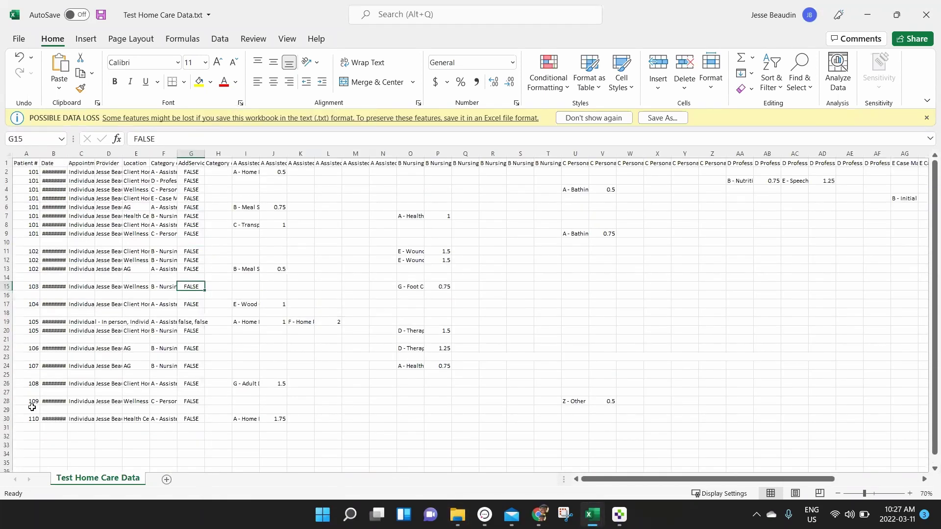
drag(24, 419, 844, 162)
scroll(844, 162, left, 3)
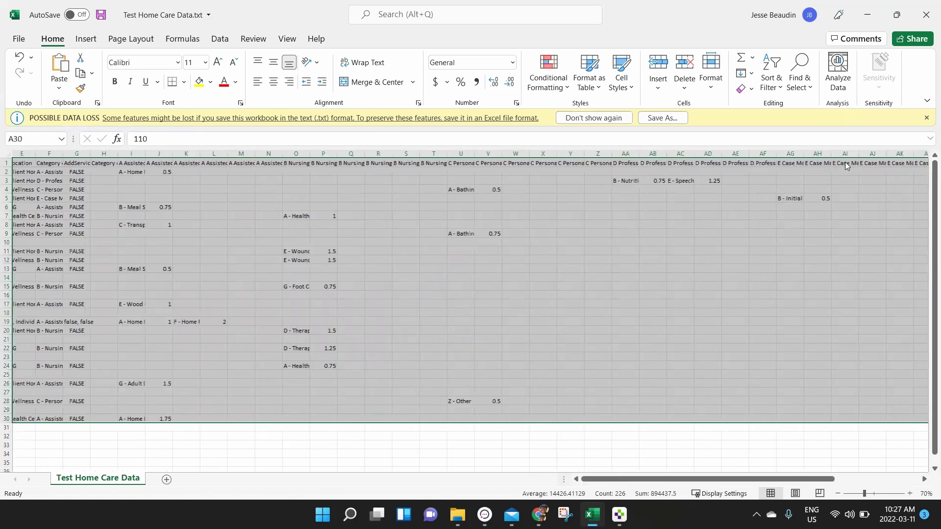
Step: Make the data a table with headers and filter out blank Patient # rows, leaving 20 records
key(ctrl+t)
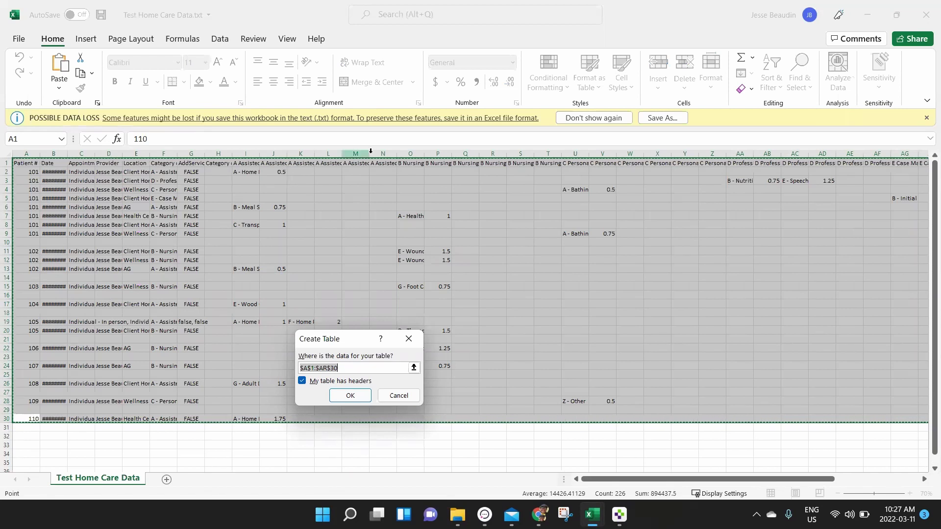
click(349, 395)
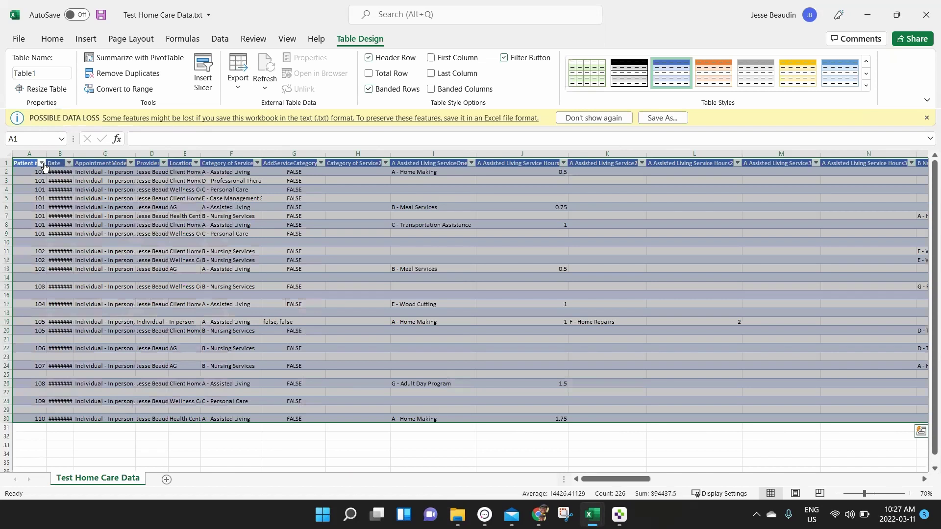
click(43, 164)
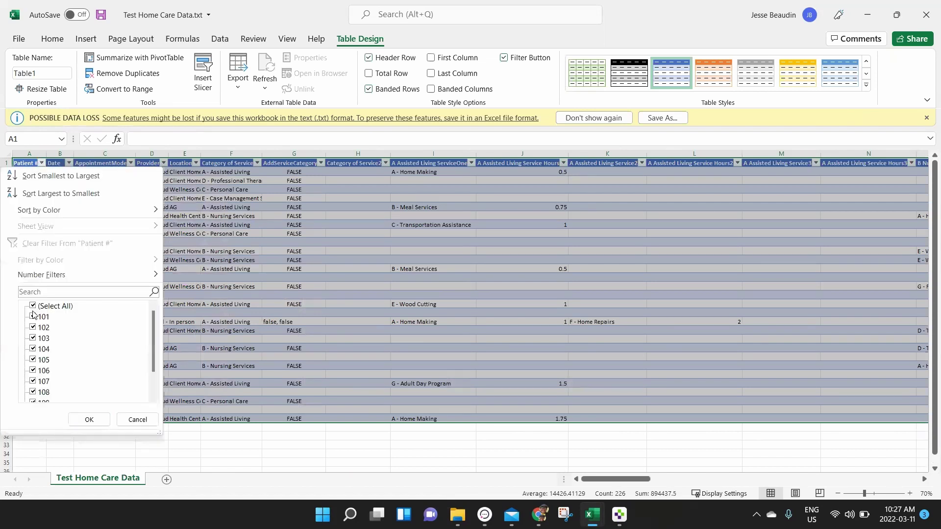
scroll(74, 398, down, 2)
click(33, 392)
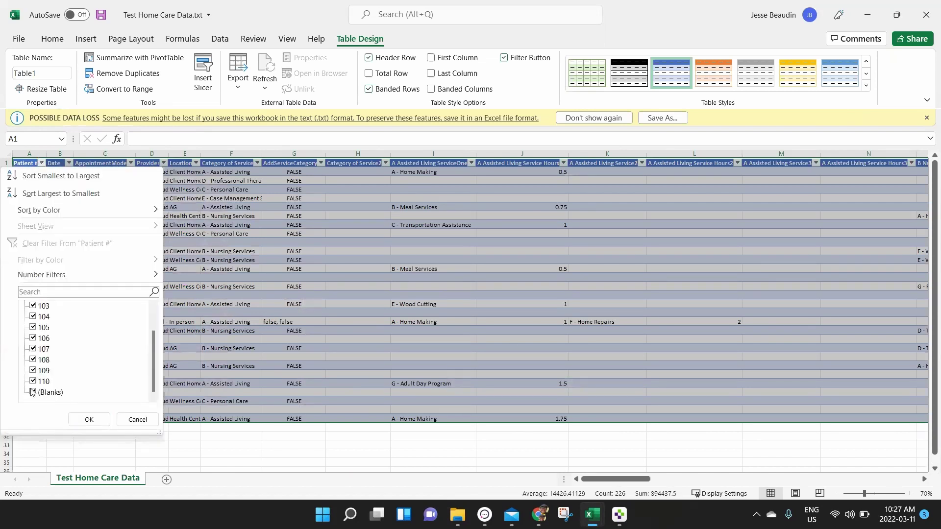
click(84, 420)
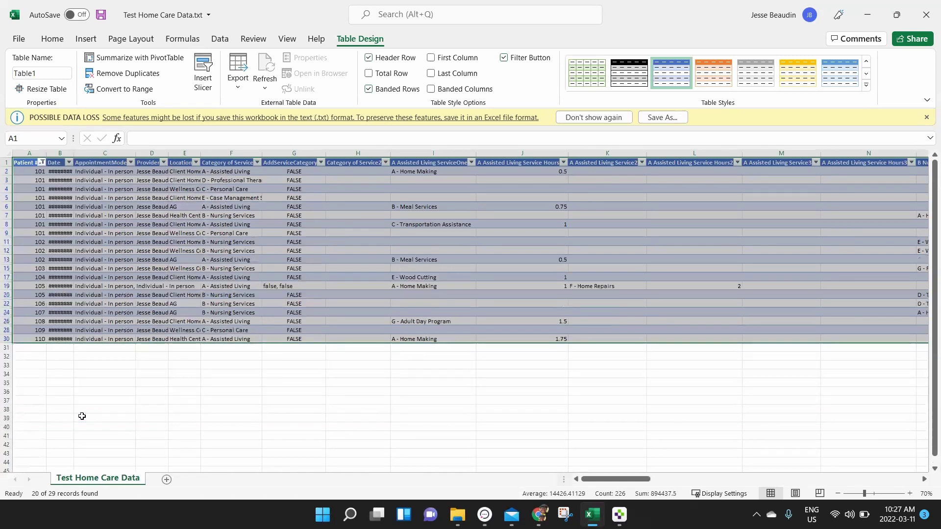
click(319, 411)
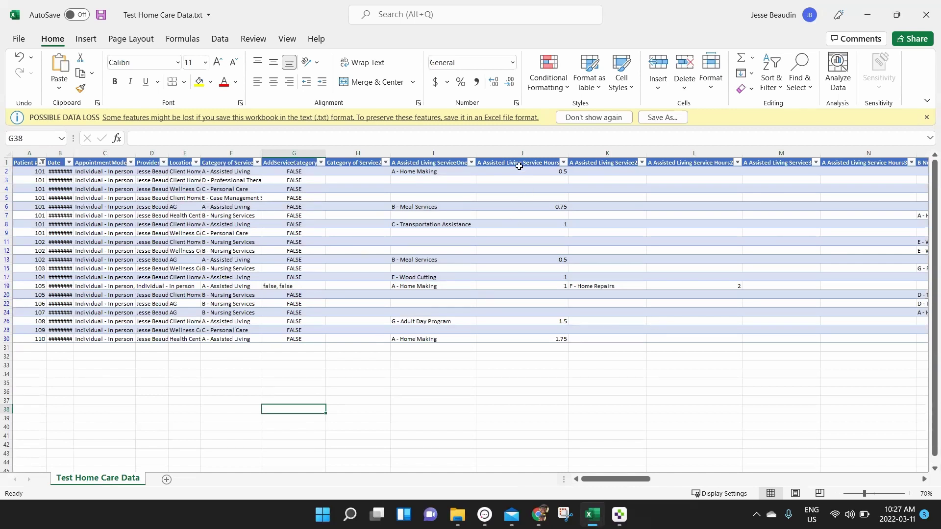
Step: Enter =SUM(J2:J30) in J33 to total the A Assisted Living Service Hours, giving 8
click(539, 365)
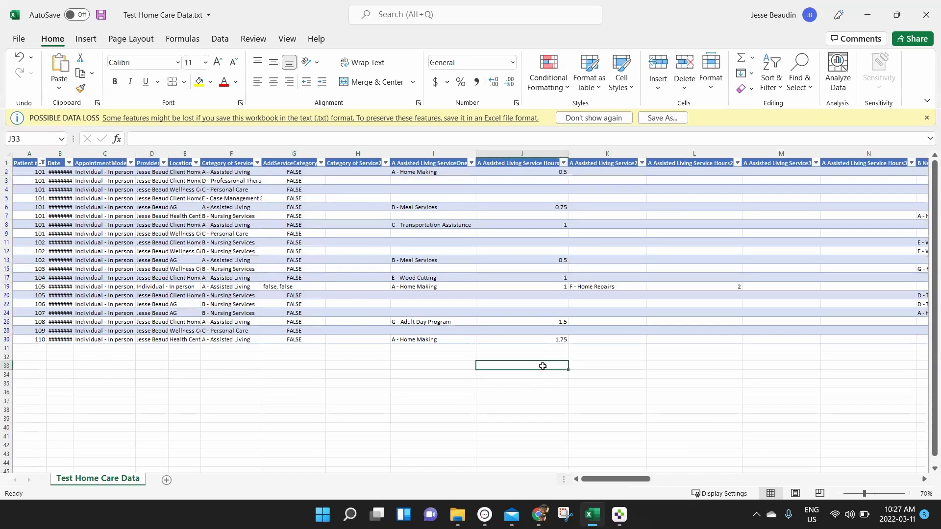
text(=SUM()
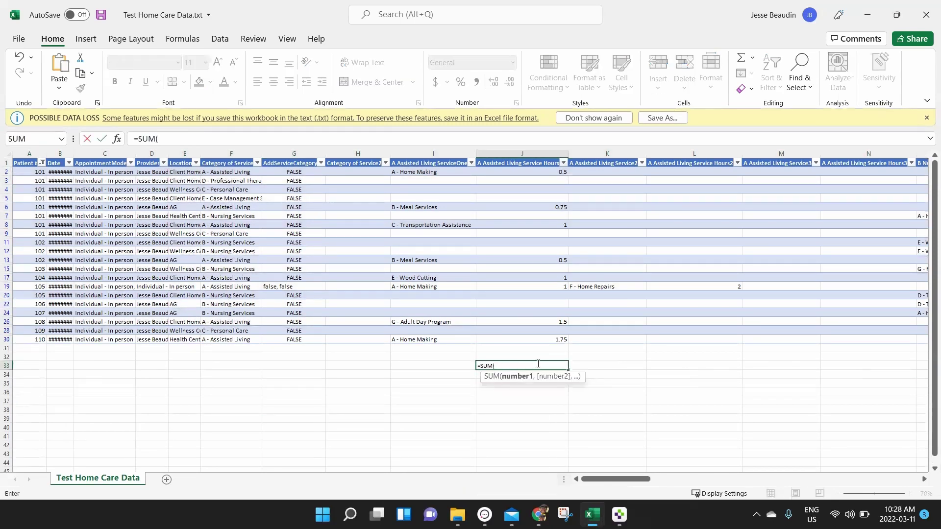
drag(548, 338, 532, 169)
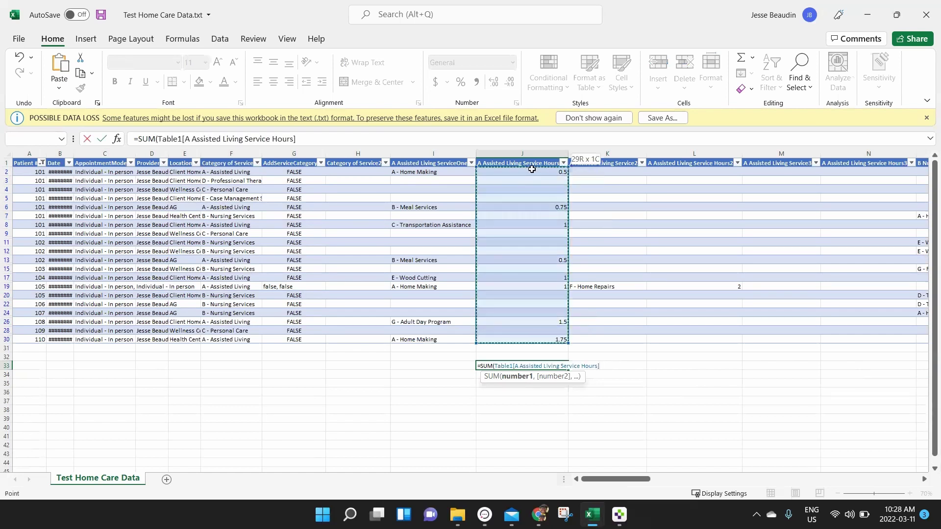
text())
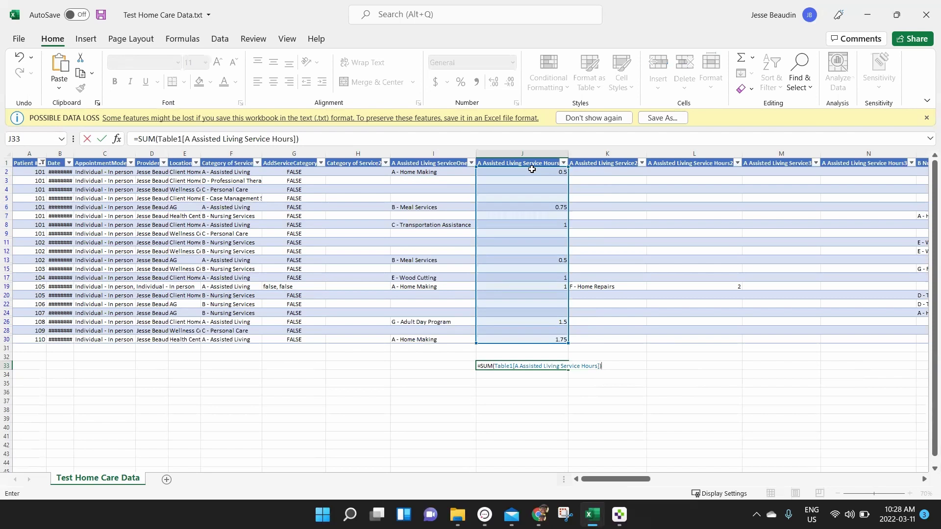
key(Return)
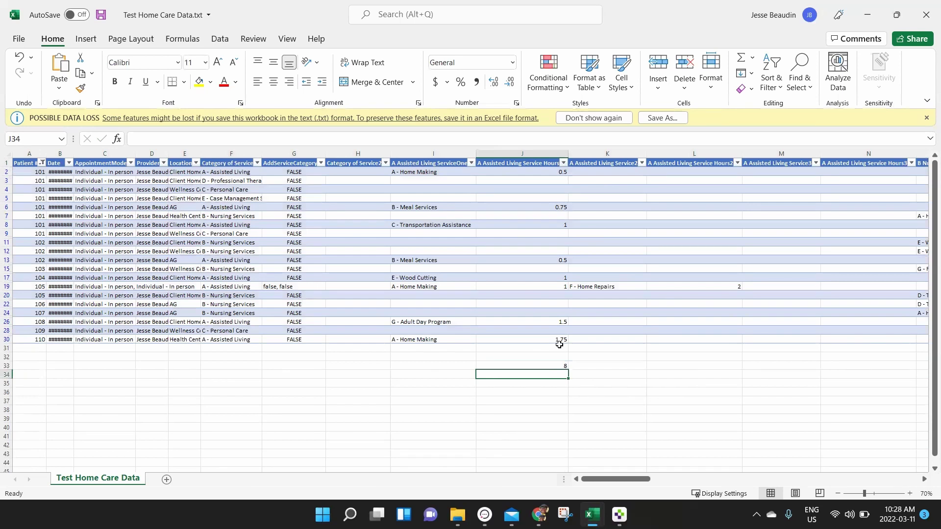
Step: Insert a PivotTable from Table1 at cell C36 on the existing worksheet
click(231, 252)
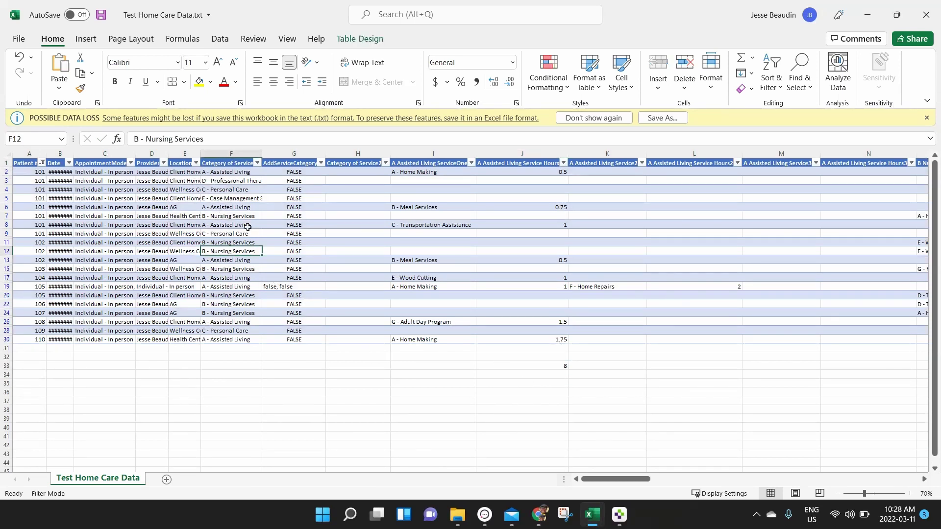
click(84, 40)
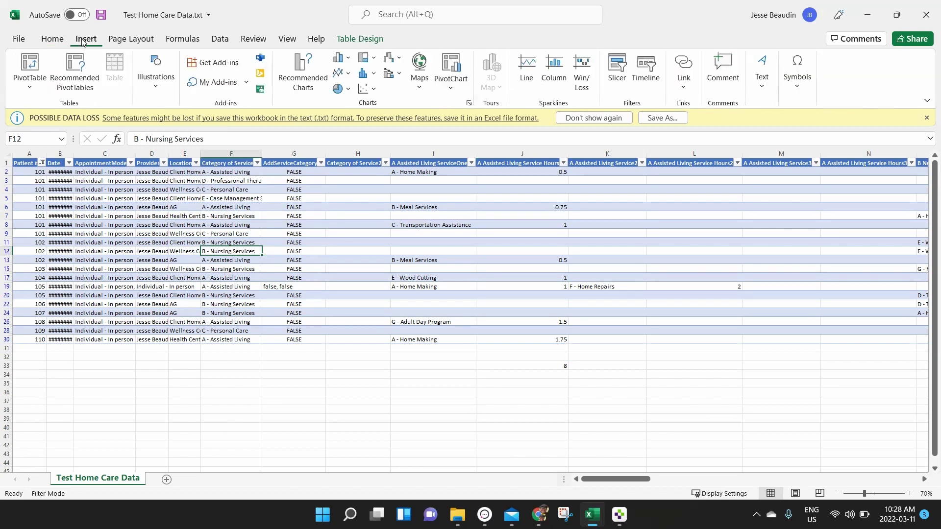
click(29, 64)
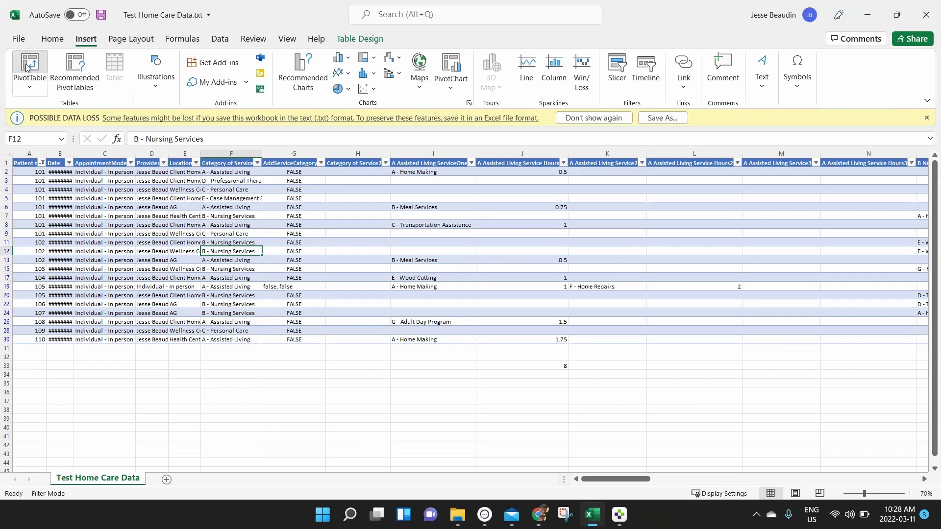
click(269, 389)
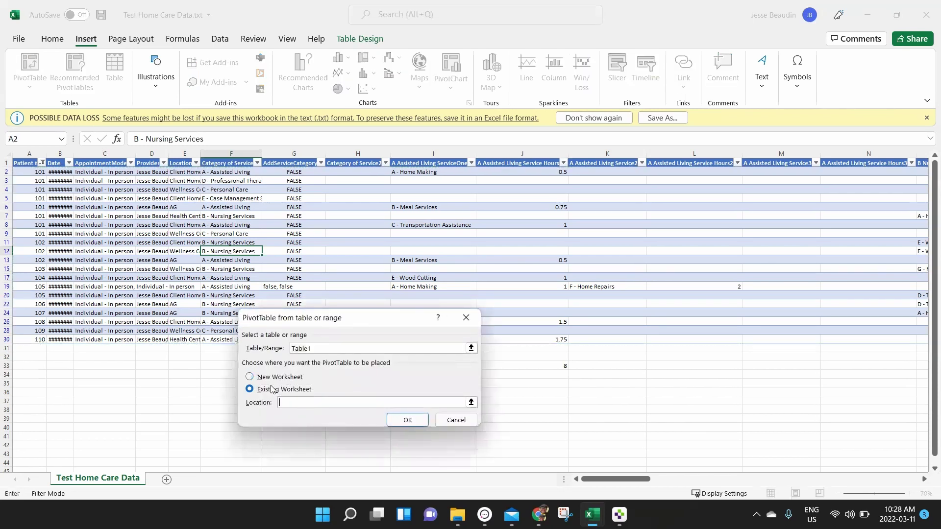
click(88, 394)
click(407, 420)
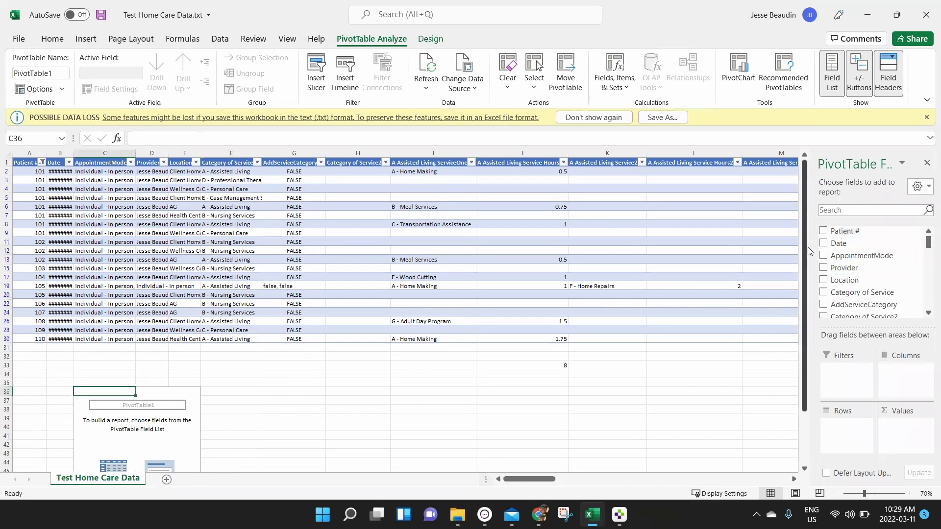
Step: Widen the PivotTable Fields pane and scroll through the field list
drag(810, 247, 636, 250)
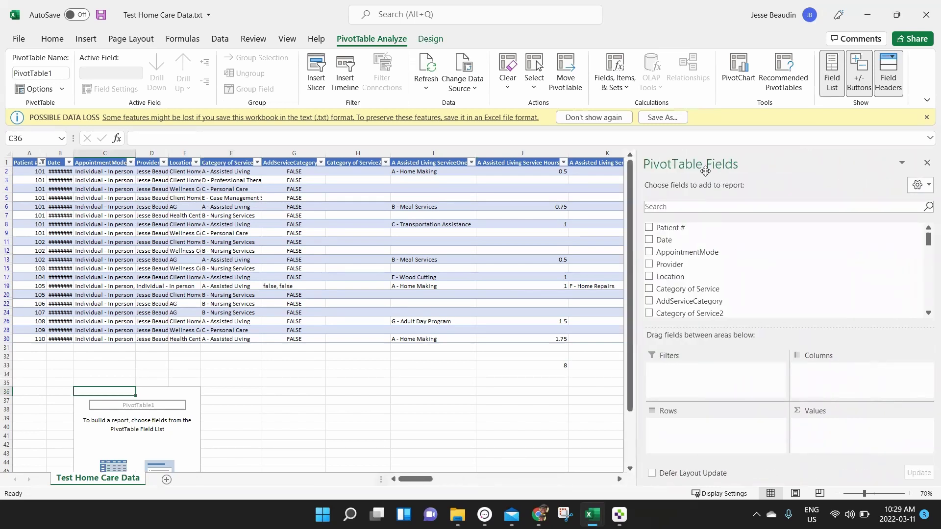
scroll(429, 373, down, 3)
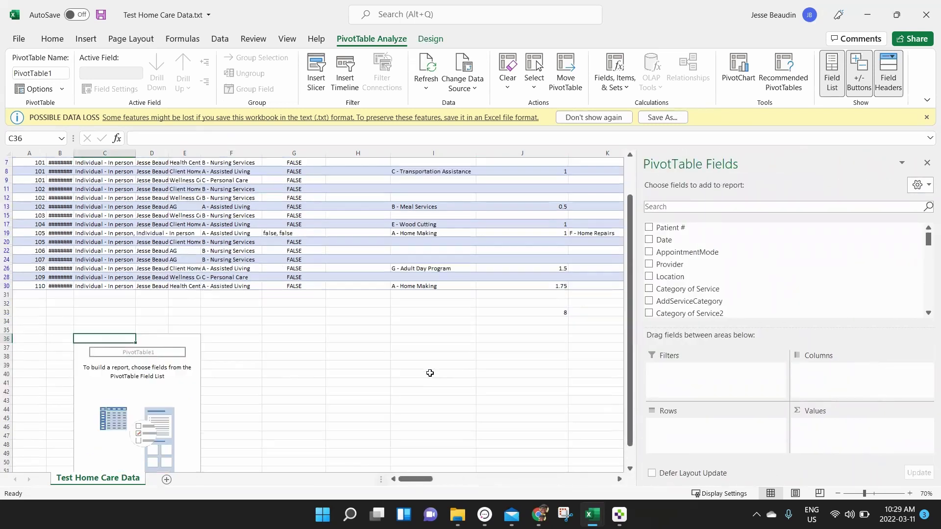
scroll(430, 374, down, 1)
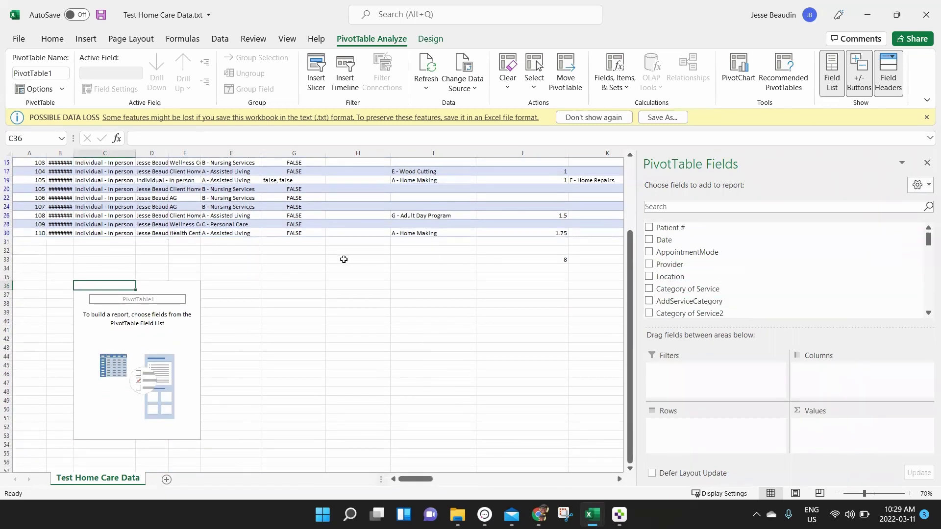
scroll(285, 191, right, 3)
scroll(326, 216, left, 3)
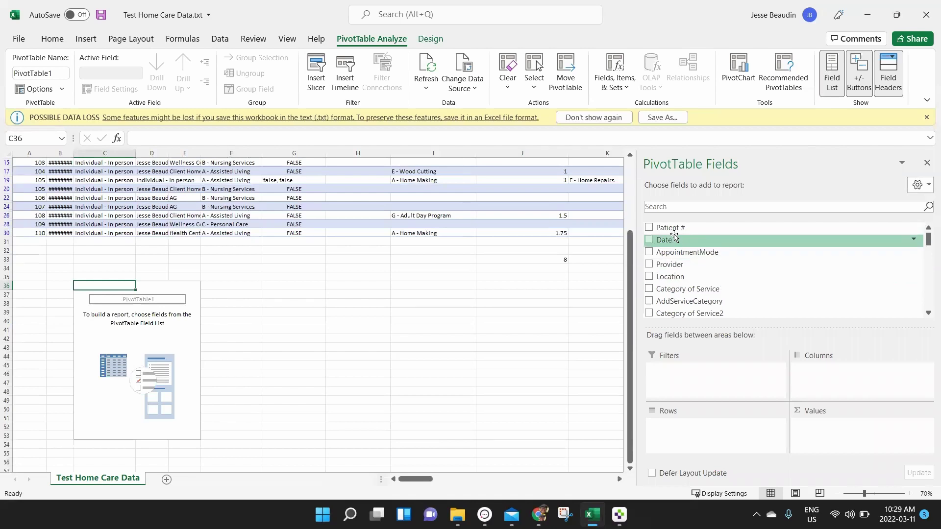
Step: Put Provider in Rows and Category of Service in Columns and Values, dropping Count of Provider
drag(681, 264, 688, 439)
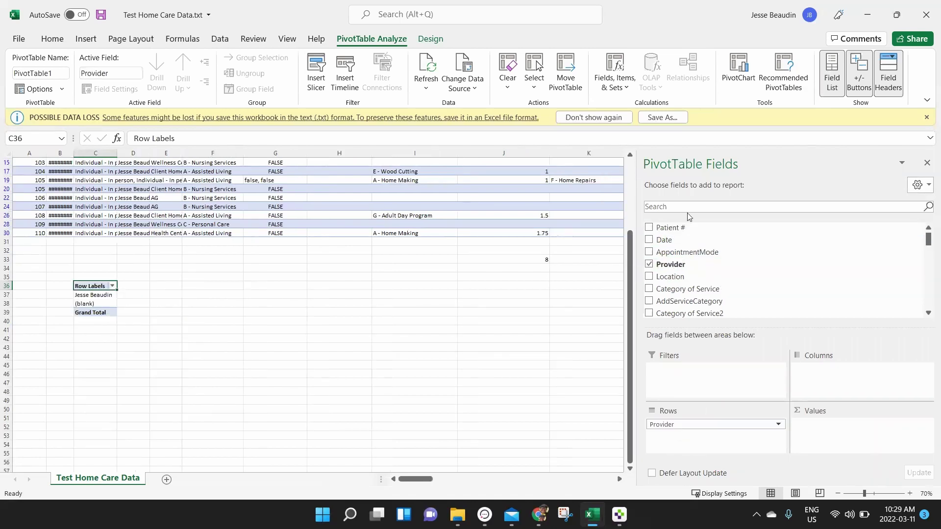
drag(667, 264, 836, 433)
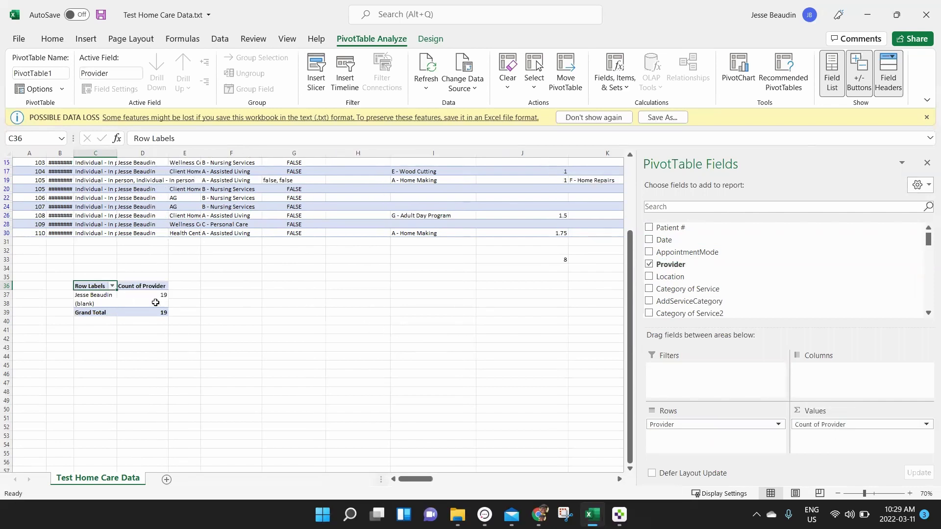
drag(861, 428, 764, 254)
drag(667, 290, 840, 380)
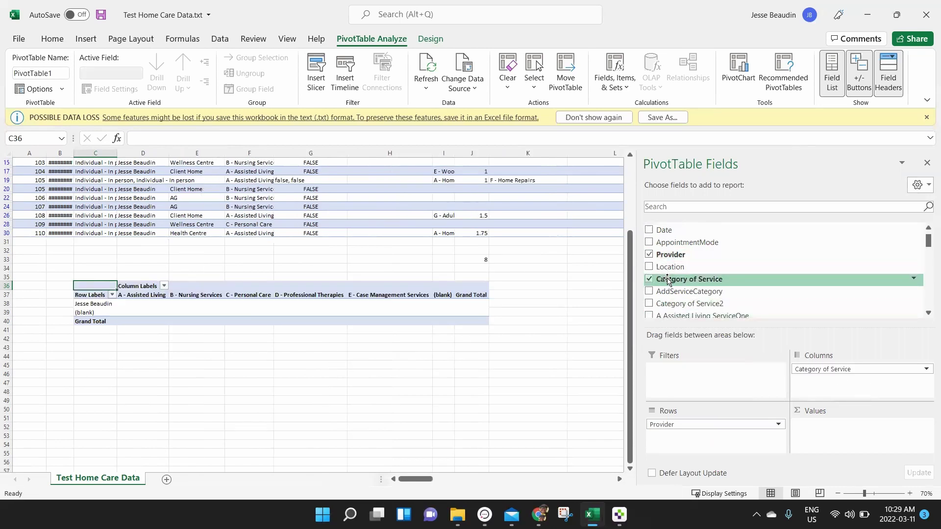
drag(657, 279, 866, 442)
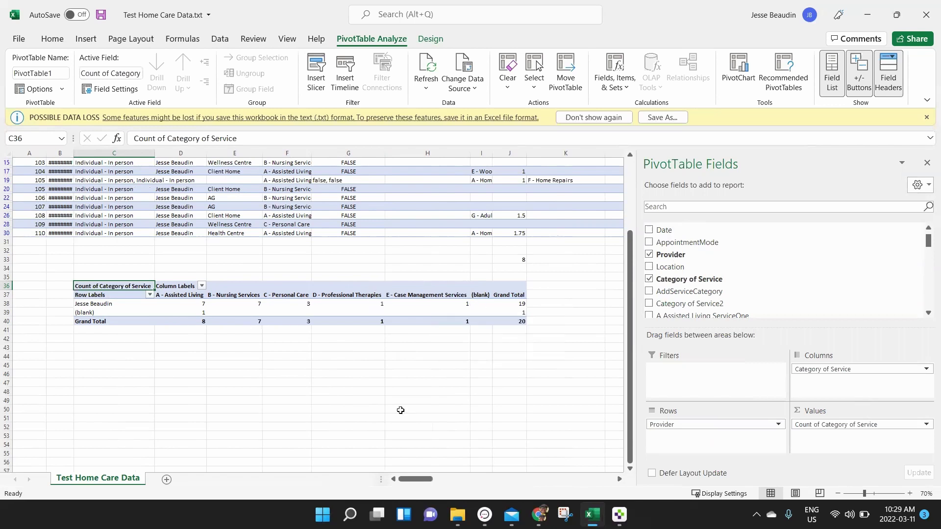
Step: Try A Assisted Living Service Hours as a column subgroup, then remove it again
scroll(728, 270, down, 3)
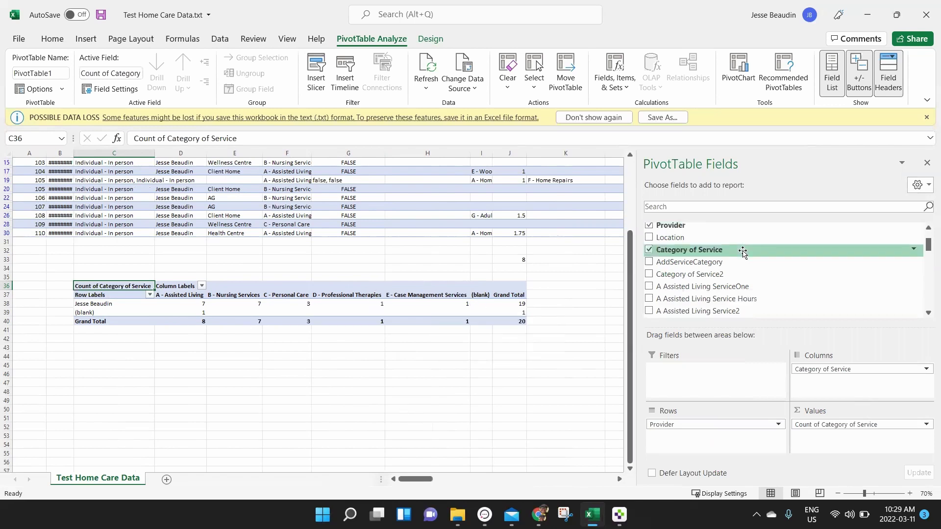
drag(728, 270, 816, 383)
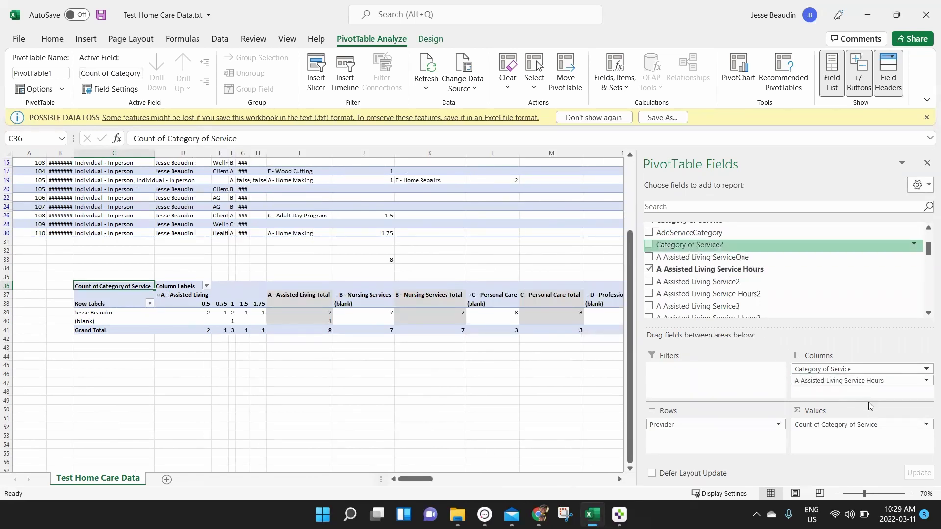
drag(851, 385, 721, 271)
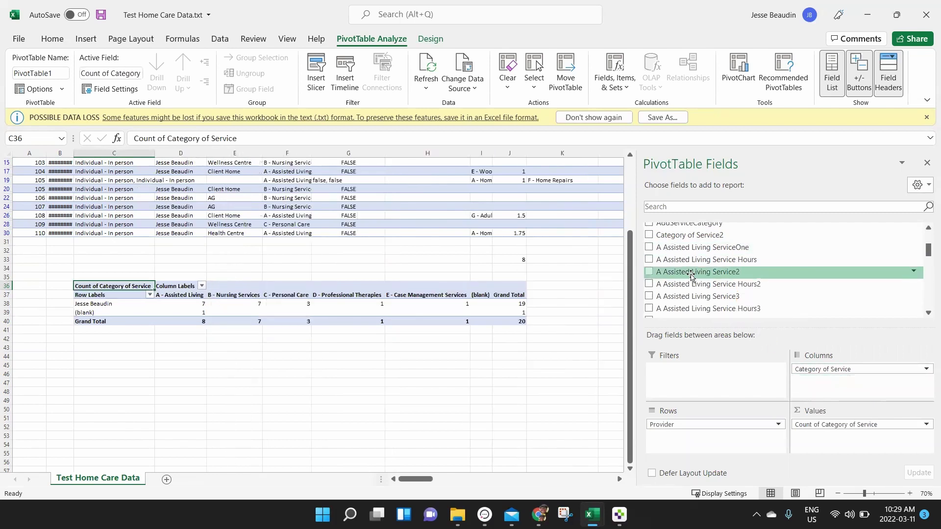
scroll(691, 275, down, 3)
scroll(691, 275, down, 6)
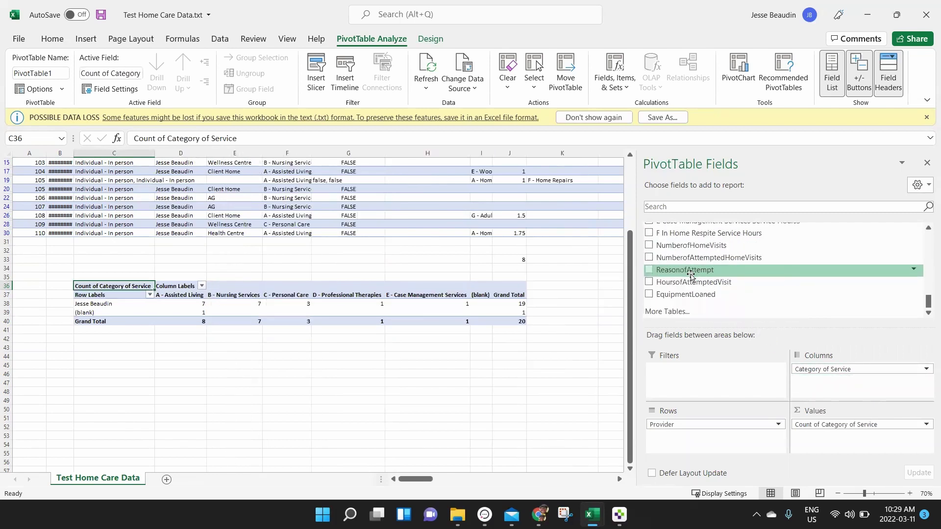
scroll(691, 275, up, 4)
scroll(444, 297, up, 4)
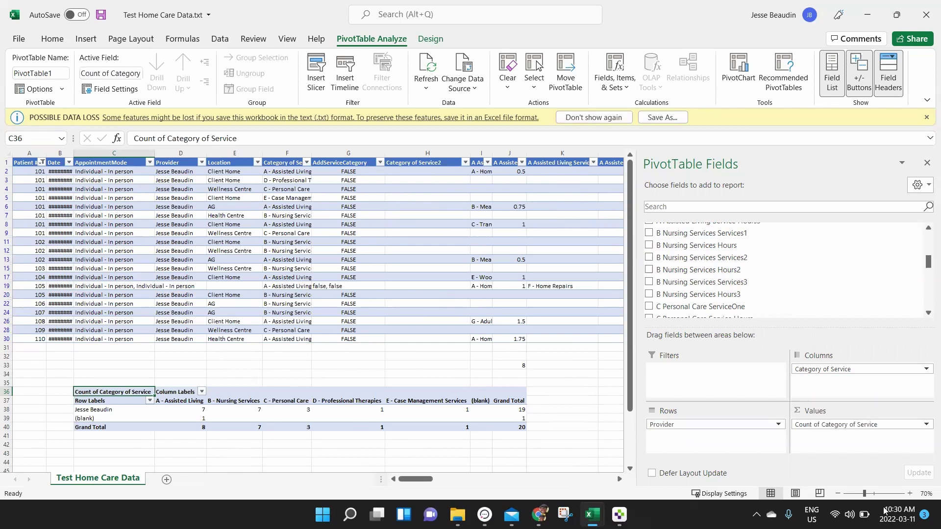
Step: Close the Fields pane and delete the pivot table range B35:K41
click(925, 162)
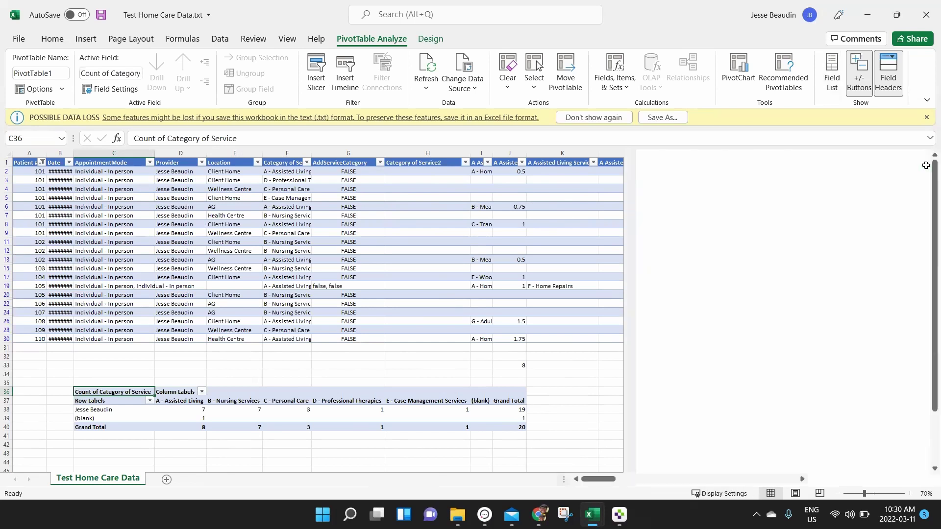
drag(541, 438, 60, 383)
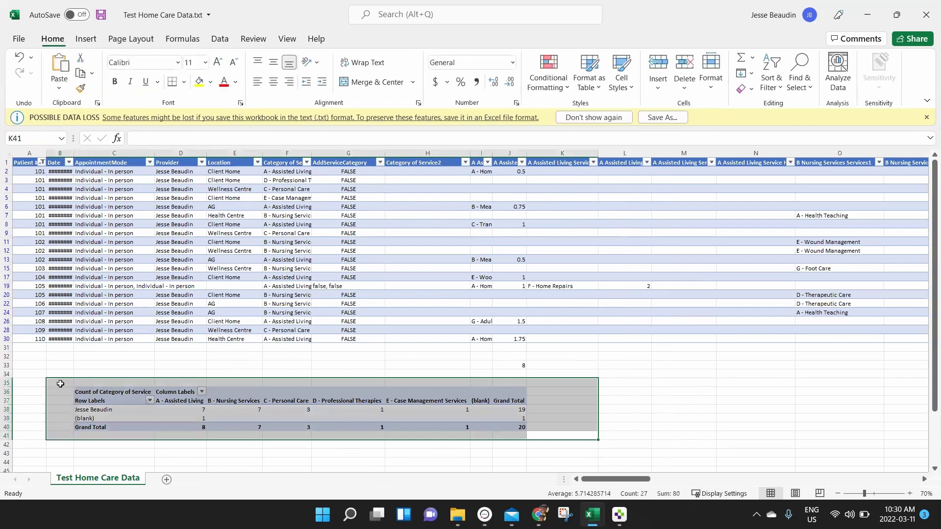
key(Delete)
click(348, 356)
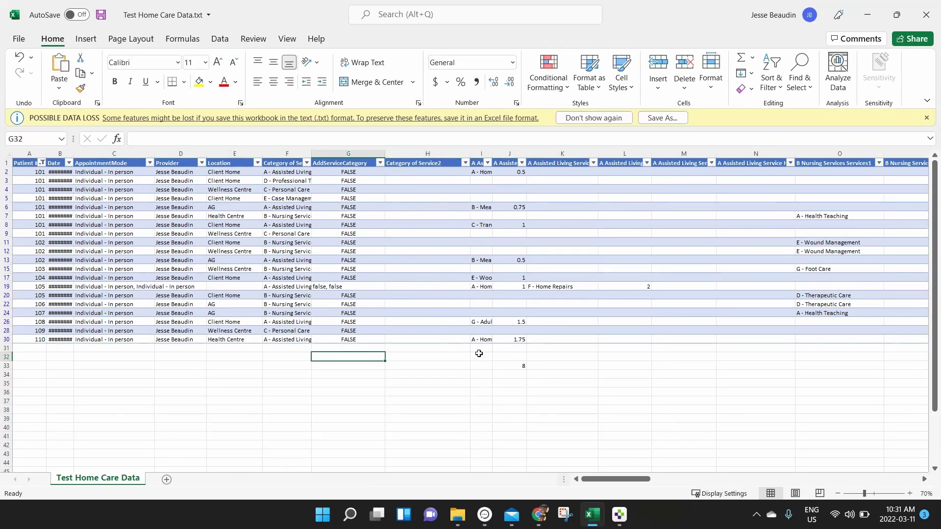